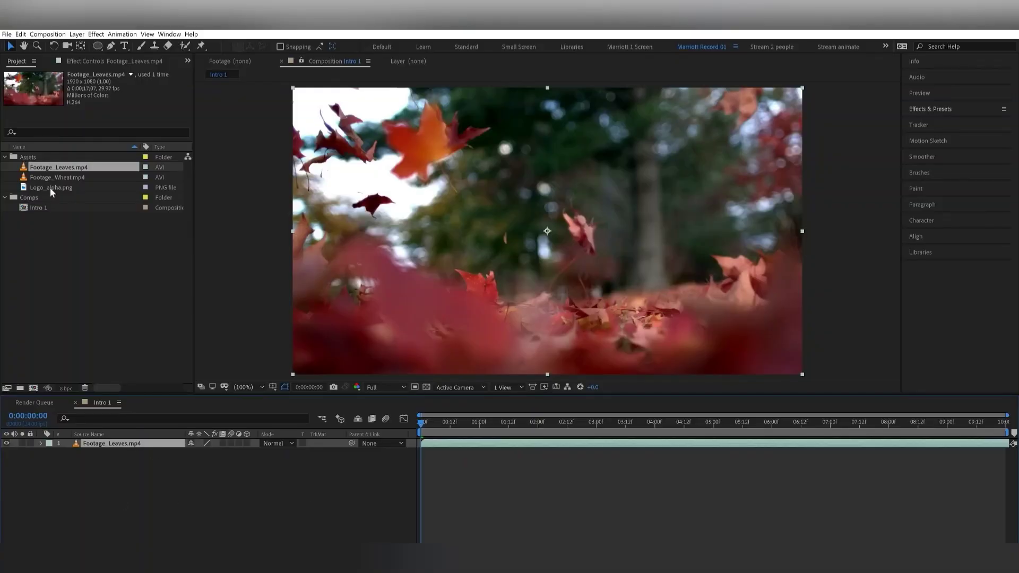
- Add Logo_alpha.png to the Intro 1 composition above the leaves footage and scale it down to about 29.8%
{"action": "left_click_drag", "start_coordinate": [50, 187], "coordinate": [550, 234]}
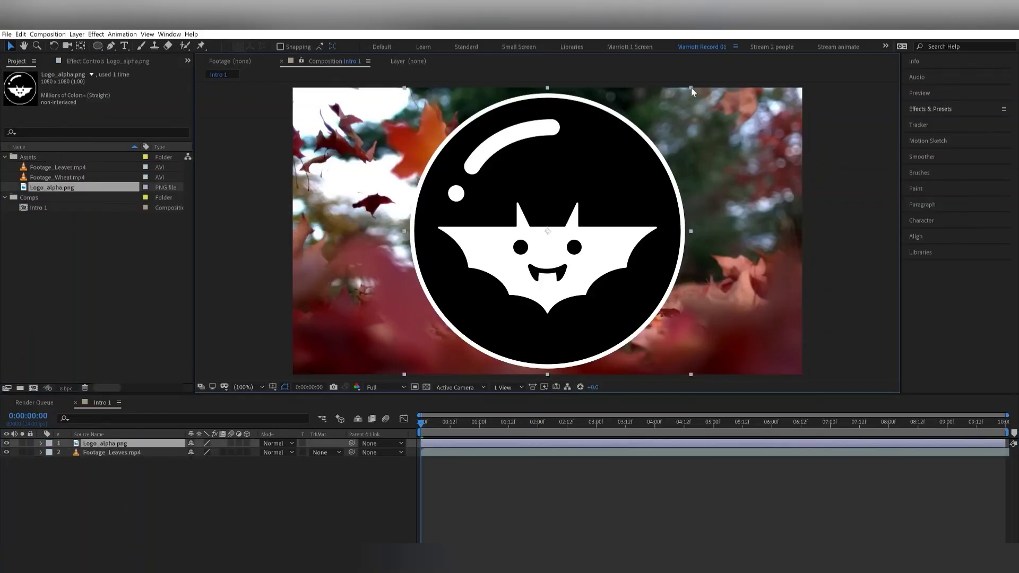
{"action": "left_click_drag", "start_coordinate": [691, 88], "coordinate": [591, 188]}
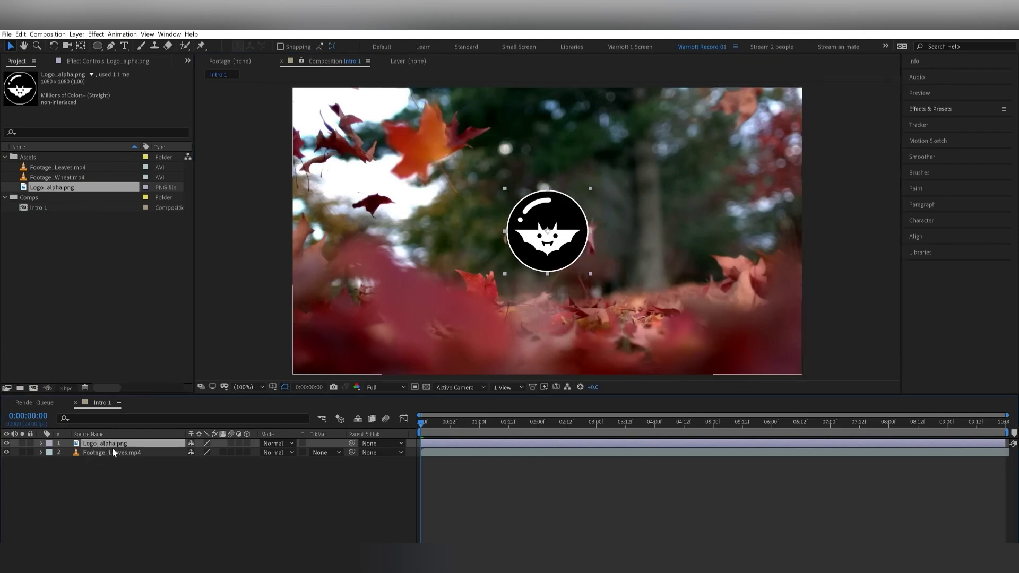
{"action": "mouse_move", "coordinate": [108, 448]}
{"action": "left_mouse_down"}
{"action": "mouse_move", "coordinate": [110, 461]}
{"action": "mouse_move", "coordinate": [97, 440]}
{"action": "left_mouse_up"}
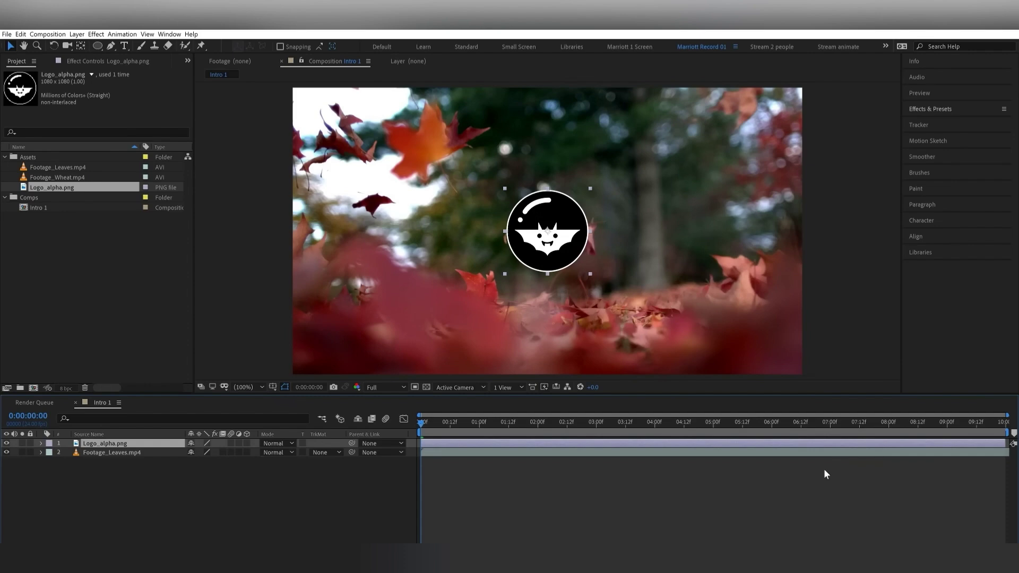
- Play back the composition to preview the logo over the leaves footage
{"action": "key", "text": "space"}
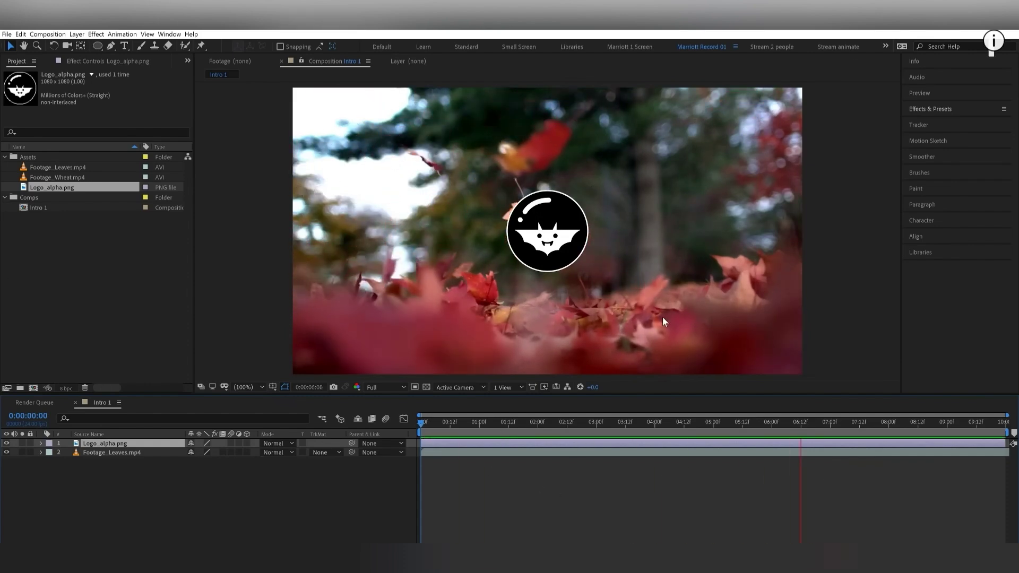
{"action": "key", "text": "space"}
{"action": "left_click", "coordinate": [379, 388]}
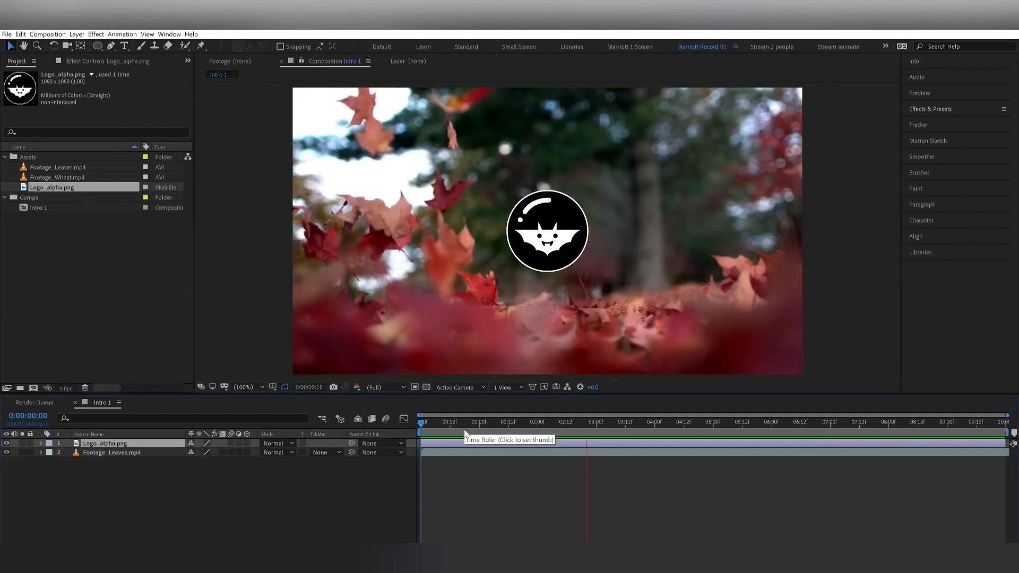
{"action": "key", "text": "space"}
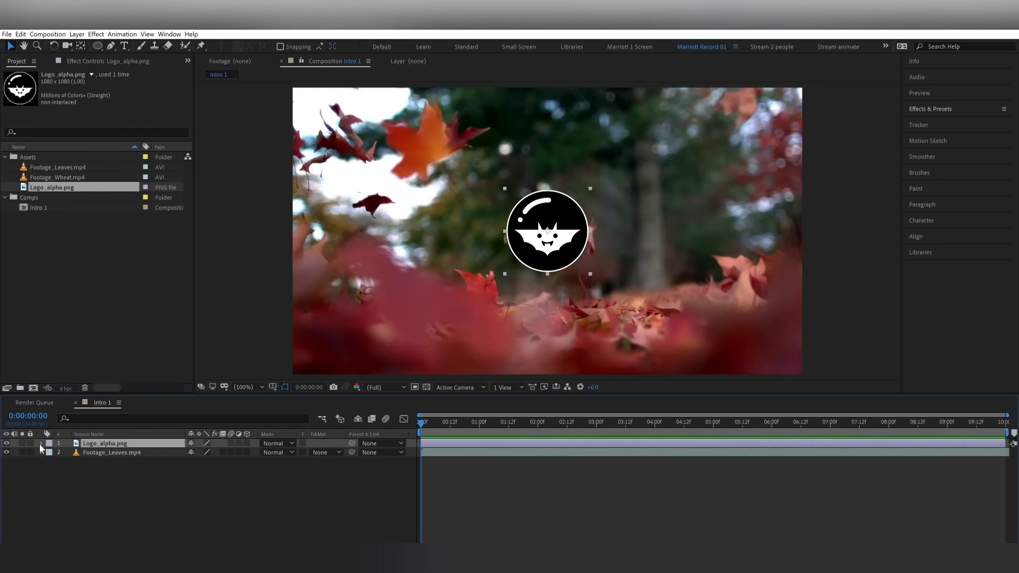
- Reveal the logo layer's transform properties and move the logo down to a position of about 962, 658
{"action": "left_click", "coordinate": [40, 443]}
{"action": "left_click", "coordinate": [51, 453]}
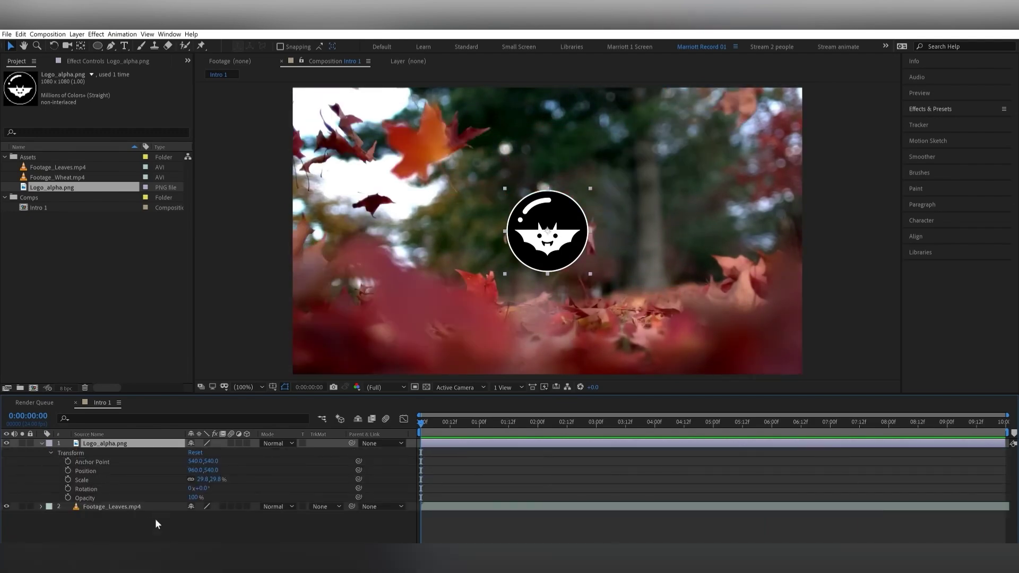
{"action": "left_click", "coordinate": [124, 470]}
{"action": "mouse_move", "coordinate": [559, 219]}
{"action": "left_mouse_down"}
{"action": "mouse_move", "coordinate": [554, 204]}
{"action": "mouse_move", "coordinate": [522, 207]}
{"action": "mouse_move", "coordinate": [546, 228]}
{"action": "left_mouse_up"}
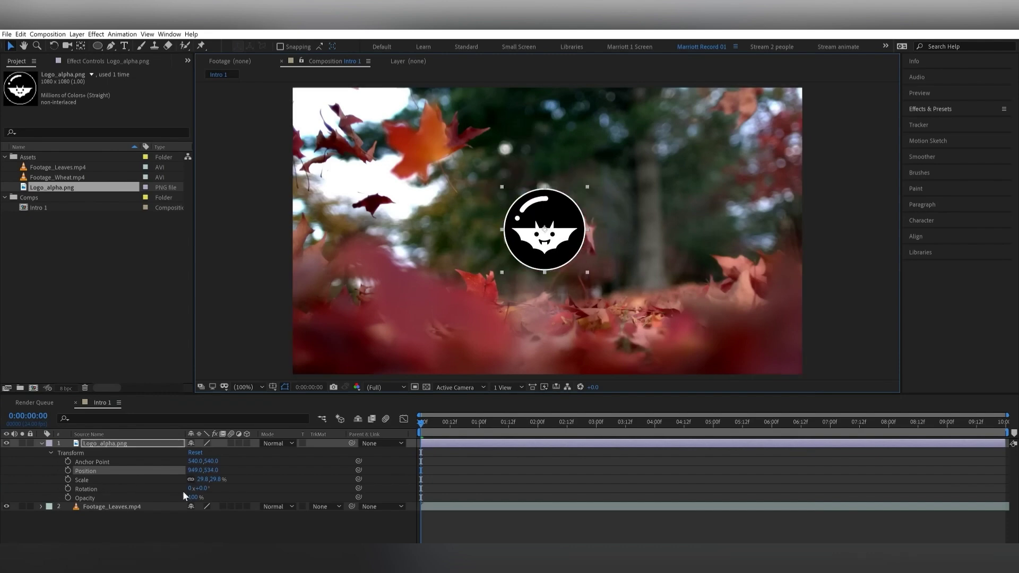
{"action": "left_click_drag", "start_coordinate": [546, 229], "coordinate": [550, 261]}
{"action": "key", "text": "space"}
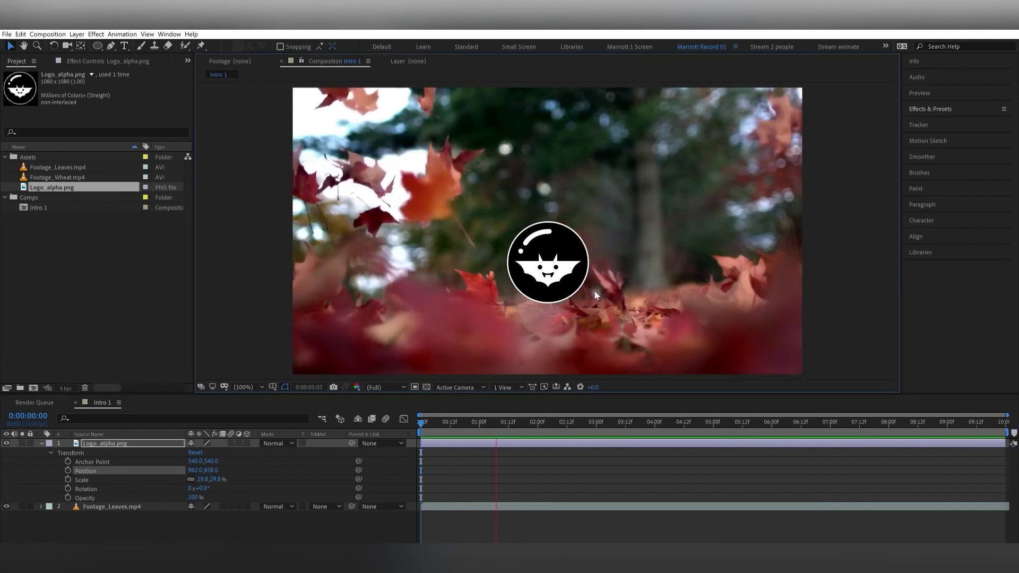
{"action": "key", "text": "space"}
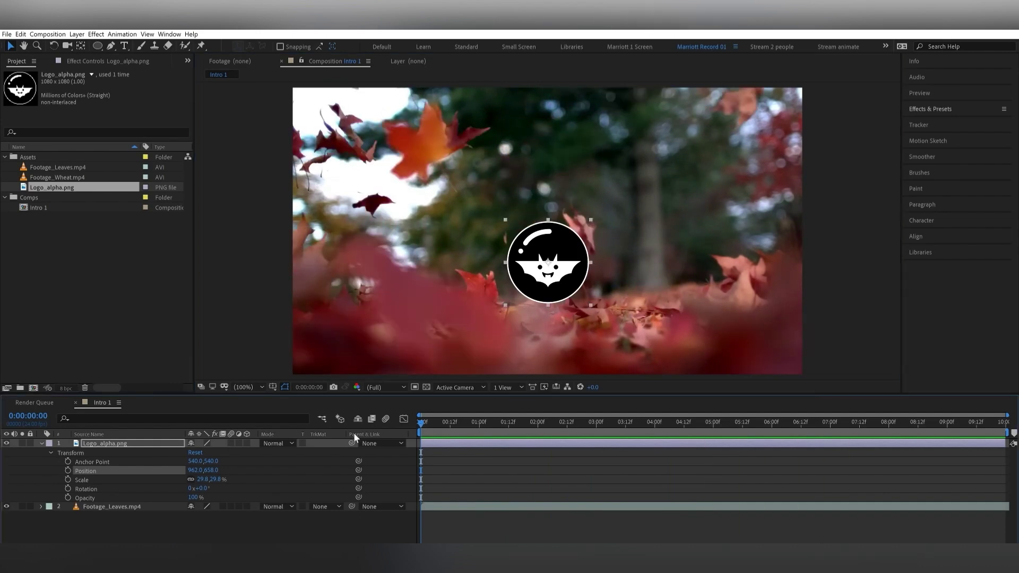
- Lower the logo to position 962, 858 and set its first position keyframe at the start of the composition
{"action": "key", "text": "shift+Down"}
{"action": "key", "text": "shift+Down"}
{"action": "key", "text": "shift+Down"}
{"action": "key", "text": "shift+Down"}
{"action": "key", "text": "shift+Down"}
{"action": "key", "text": "shift+Down"}
{"action": "key", "text": "shift+Down"}
{"action": "key", "text": "shift+Down"}
{"action": "key", "text": "shift+Down"}
{"action": "key", "text": "shift+Down"}
{"action": "key", "text": "shift+Down"}
{"action": "key", "text": "shift+Down"}
{"action": "key", "text": "shift+Down"}
{"action": "key", "text": "shift+Down"}
{"action": "key", "text": "shift+Down"}
{"action": "key", "text": "shift+Down"}
{"action": "key", "text": "shift+Down"}
{"action": "key", "text": "shift+Down"}
{"action": "key", "text": "shift+Down"}
{"action": "key", "text": "shift+Down"}
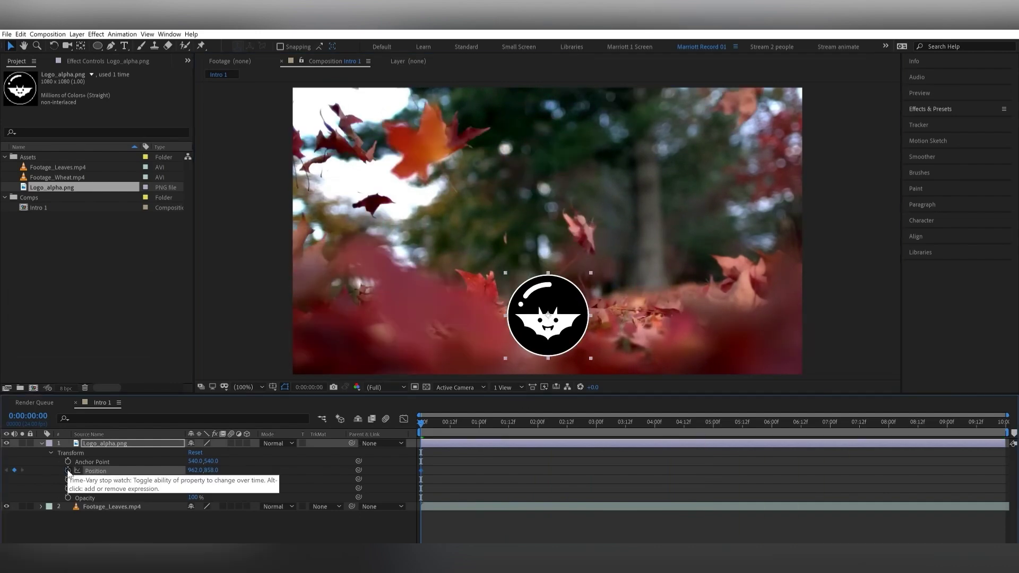
{"action": "left_click", "coordinate": [68, 472]}
- At 0:00:02:00, raise the logo to about 962, 345 as a second position keyframe and preview the movement
{"action": "left_click_drag", "start_coordinate": [531, 423], "coordinate": [538, 423]}
{"action": "left_click_drag", "start_coordinate": [548, 317], "coordinate": [548, 181]}
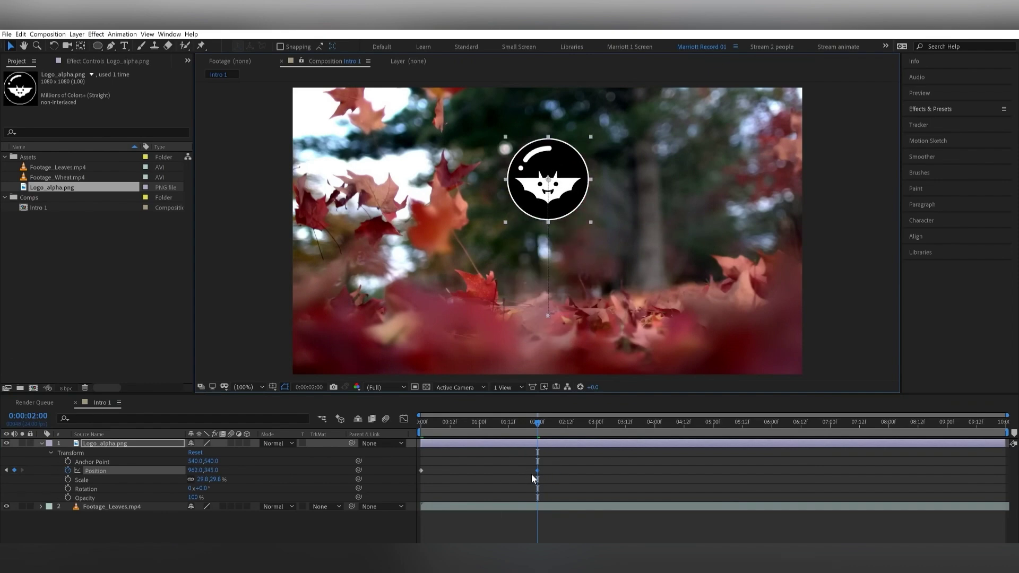
{"action": "key", "text": "space"}
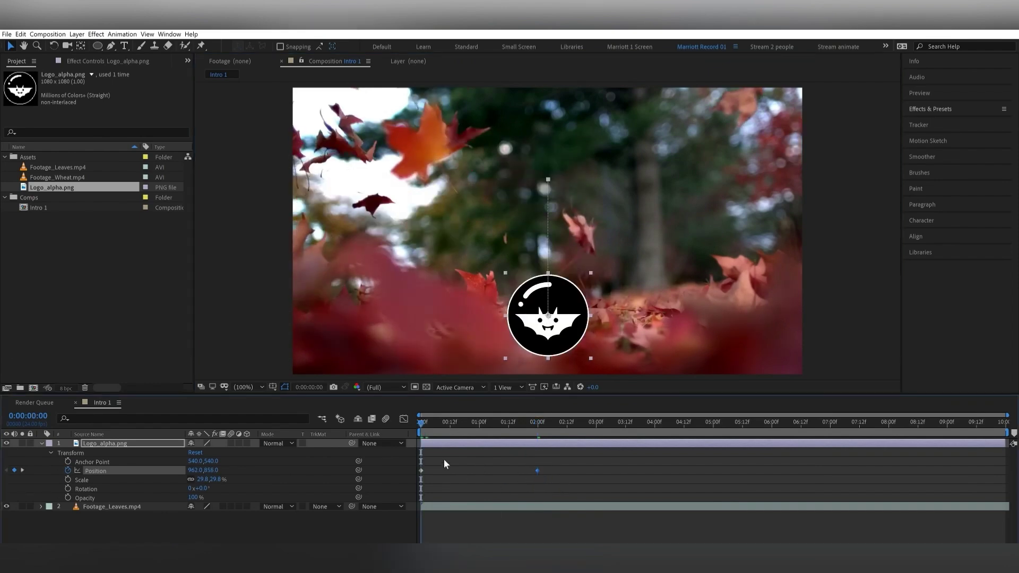
{"action": "key", "text": "space"}
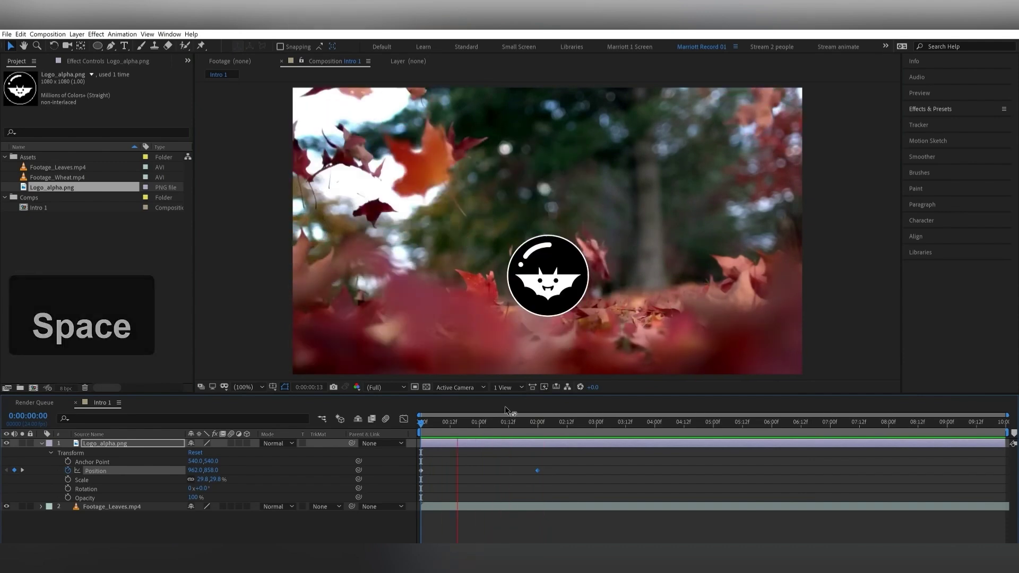
{"action": "key", "text": "space"}
- Move the logo's second position keyframe to 0:00:01:00 and preview the new timing
{"action": "left_click_drag", "start_coordinate": [425, 420], "coordinate": [460, 439]}
{"action": "left_click_drag", "start_coordinate": [537, 470], "coordinate": [479, 471]}
{"action": "left_click", "coordinate": [421, 423]}
{"action": "key", "text": "space"}
{"action": "key", "text": "space"}
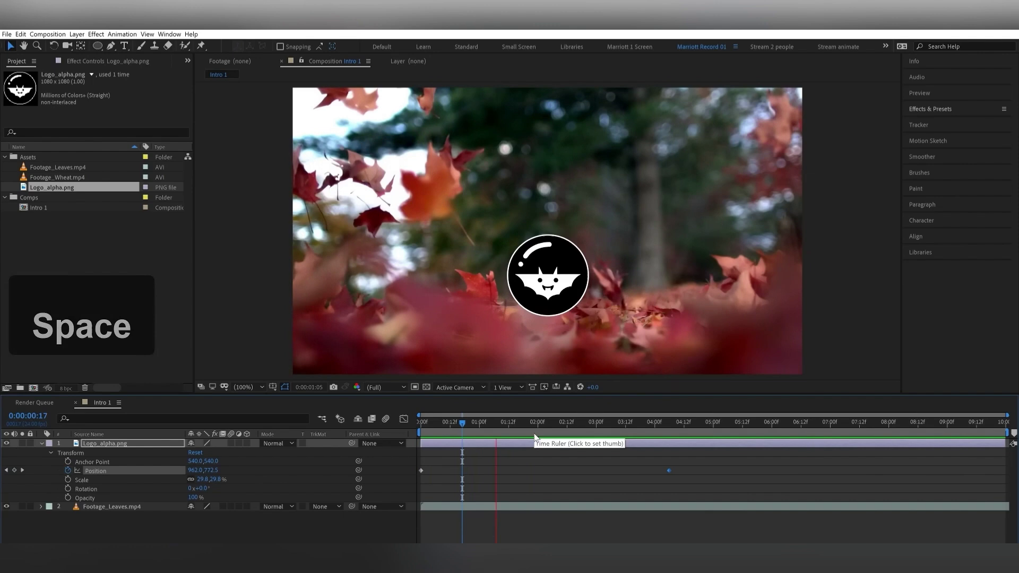
{"action": "key", "text": "z"}
{"action": "key", "text": "space"}
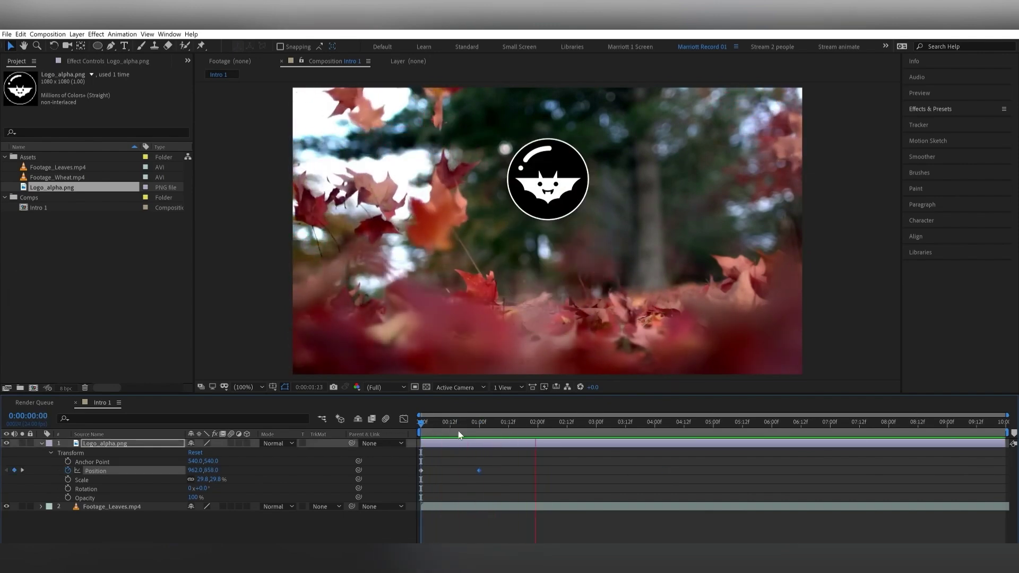
{"action": "key", "text": "space"}
- Apply Easy Ease to both of the logo's position keyframes and preview the eased movement
{"action": "mouse_move", "coordinate": [458, 429]}
{"action": "left_mouse_down"}
{"action": "mouse_move", "coordinate": [434, 425]}
{"action": "mouse_move", "coordinate": [476, 431]}
{"action": "left_mouse_up"}
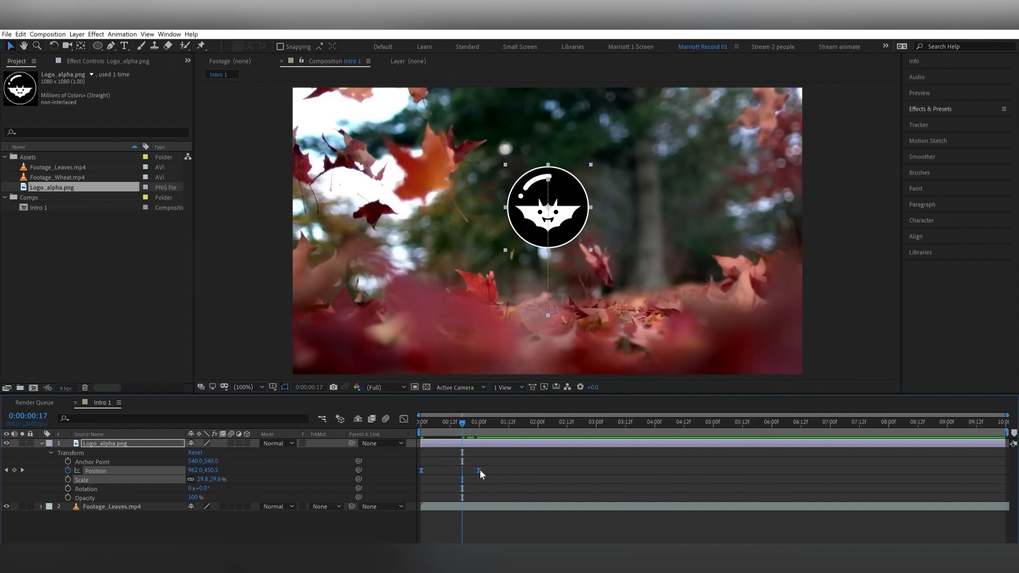
{"action": "left_click_drag", "start_coordinate": [462, 425], "coordinate": [410, 433]}
{"action": "key", "text": "space"}
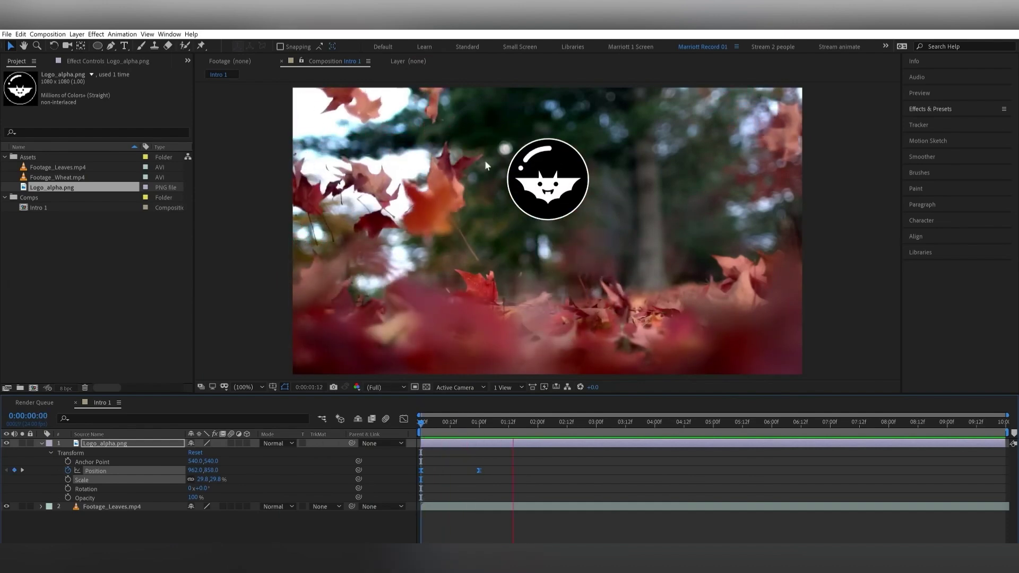
{"action": "key", "text": "space"}
{"action": "key", "text": "space"}
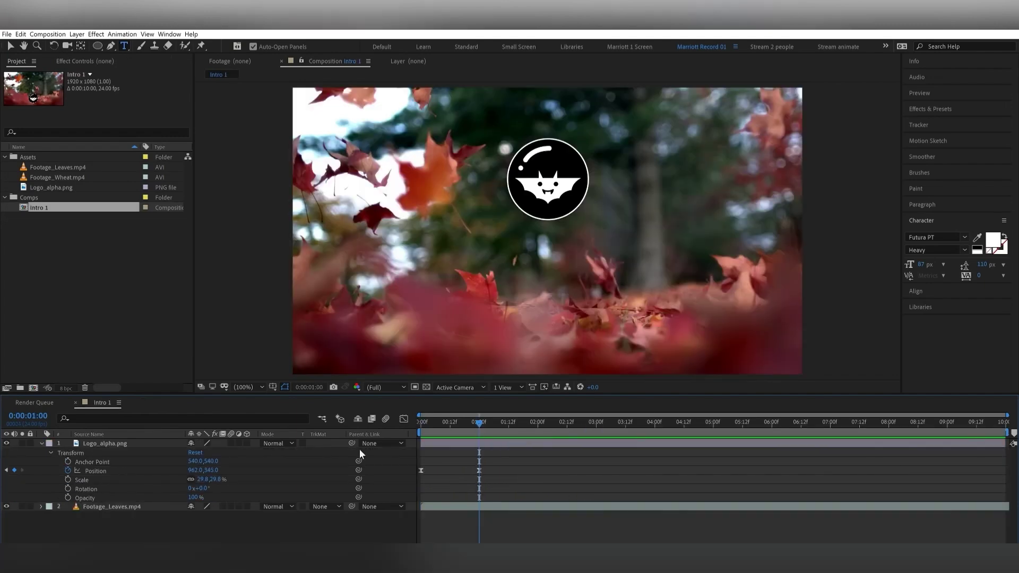
- Keyframe the logo's opacity from 0% at 0:00:00:00 to 100% at 0:00:01:00 with Easy Ease on both keyframes
{"action": "left_click", "coordinate": [359, 449]}
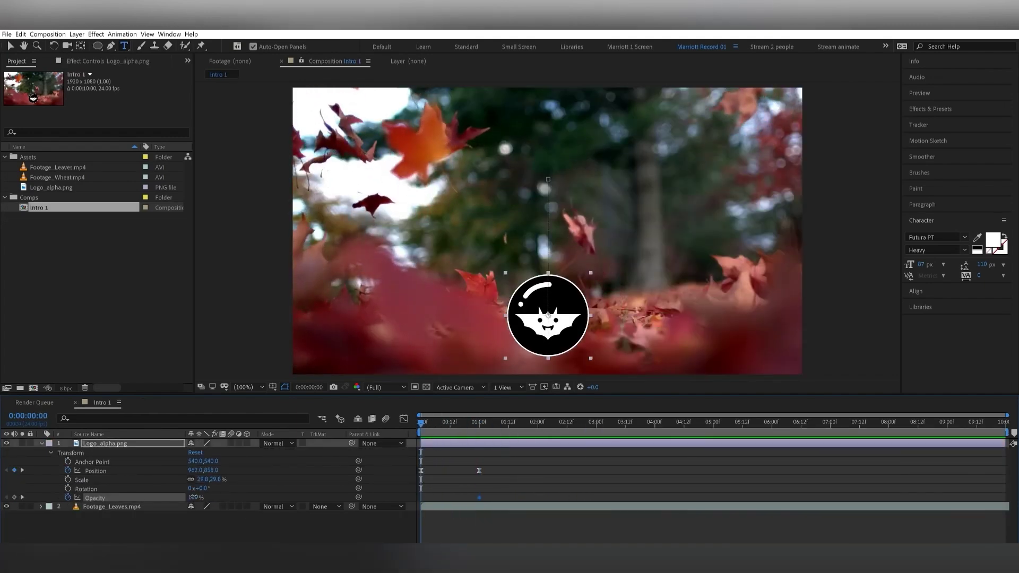
{"action": "key", "text": "space"}
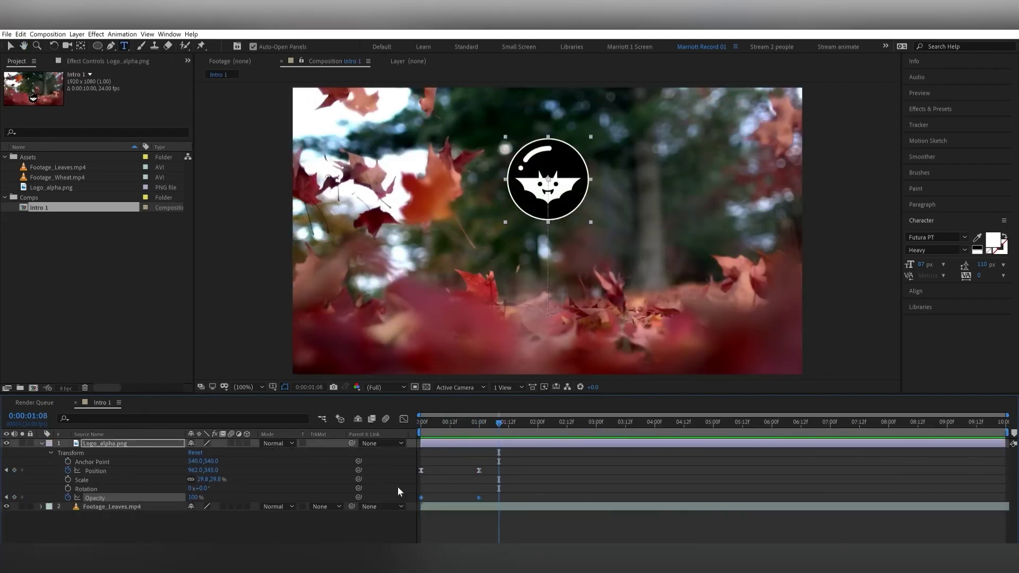
{"action": "key", "text": "F9"}
- Reshape the speed graph of the logo's position keyframes so the movement peaks early and slows gradually
{"action": "left_click_drag", "start_coordinate": [510, 460], "coordinate": [415, 474]}
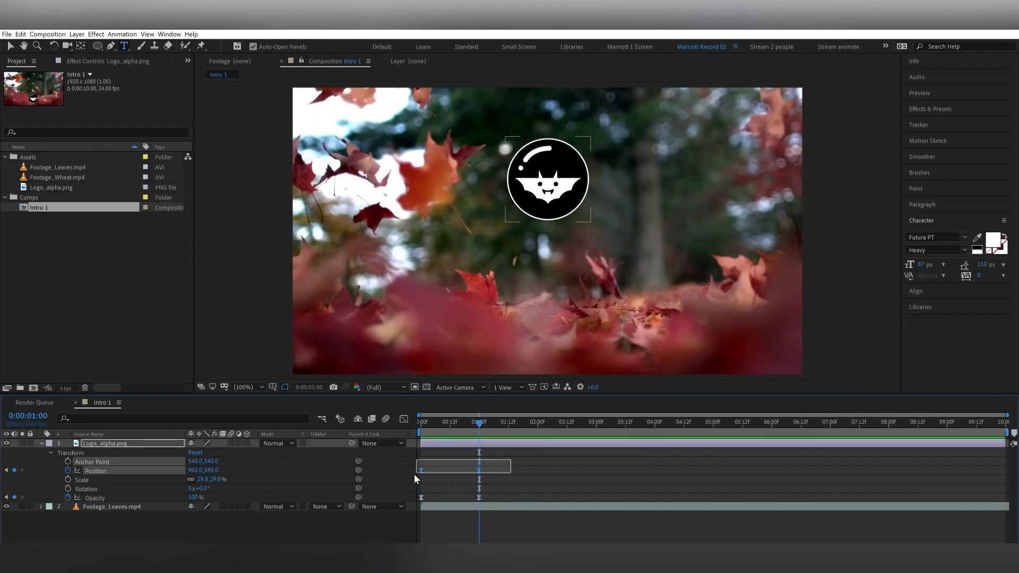
{"action": "left_click", "coordinate": [404, 420]}
{"action": "key", "text": "space"}
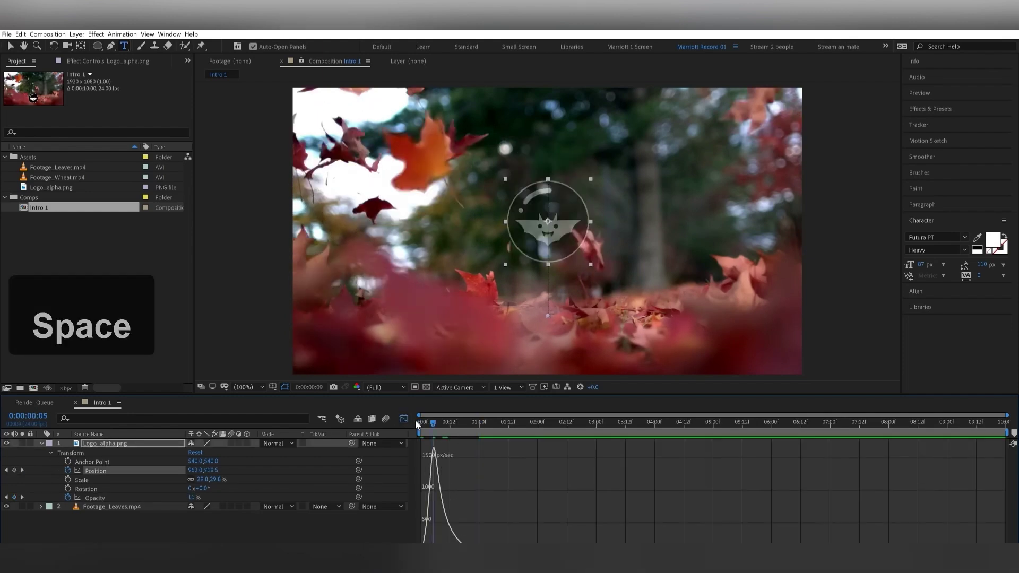
{"action": "left_click", "coordinate": [405, 419]}
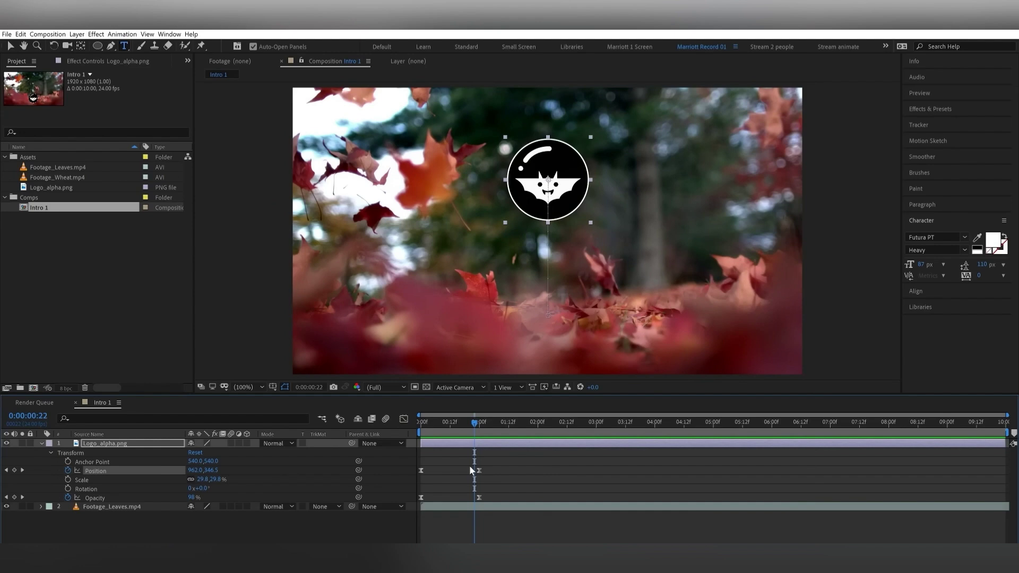
- View the logo layer's keyframed properties, then its scale, rotation, position and opacity individually, and preview the animation
{"action": "key", "text": "u"}
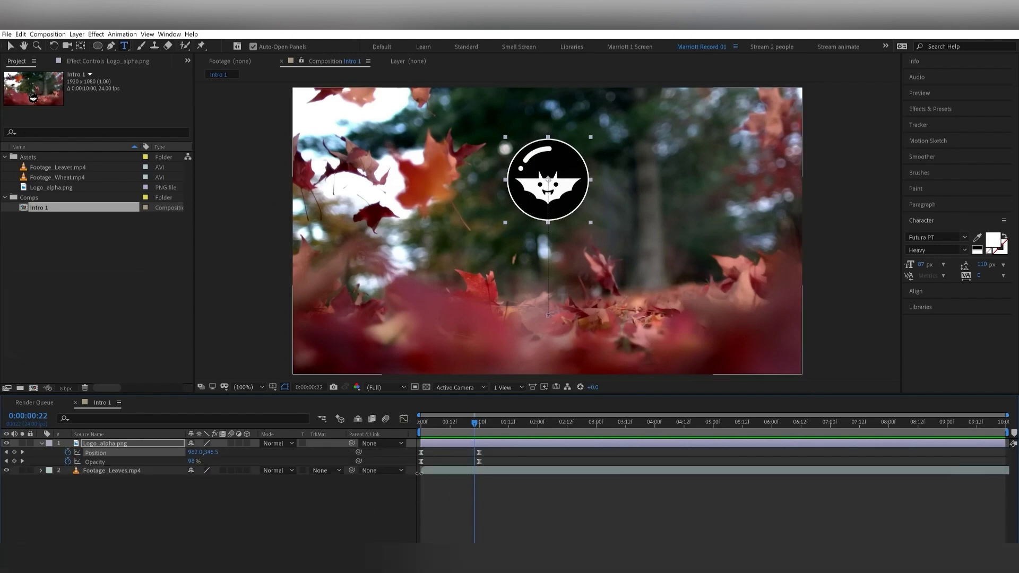
{"action": "key", "text": "s"}
{"action": "key", "text": "r"}
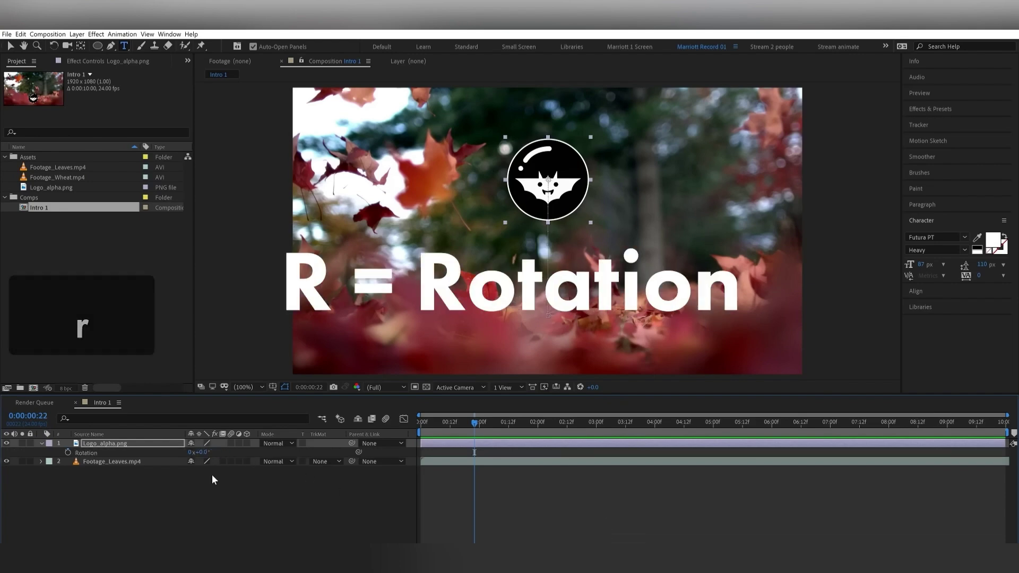
{"action": "key", "text": "p"}
{"action": "key", "text": "t"}
{"action": "key", "text": "space"}
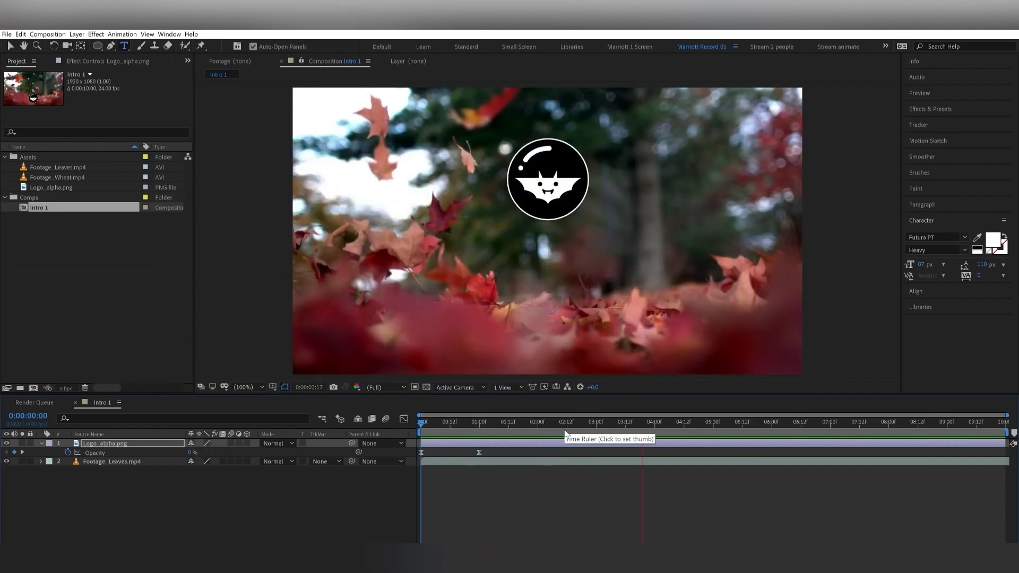
- Add the text "I know After Effects" below the logo in the composition
{"action": "key", "text": "v"}
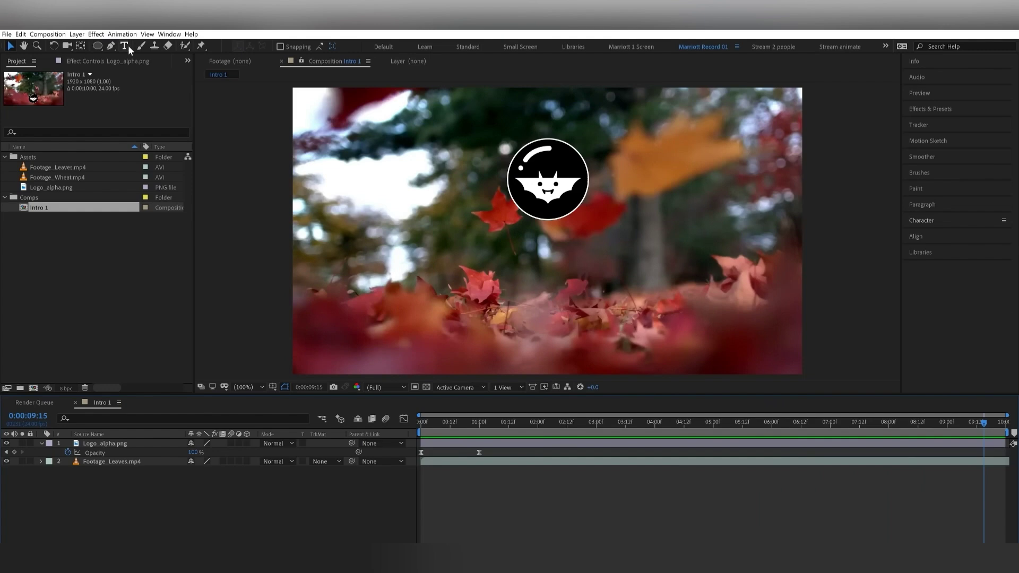
{"action": "left_click", "coordinate": [23, 45]}
{"action": "left_click_drag", "start_coordinate": [464, 227], "coordinate": [551, 228]}
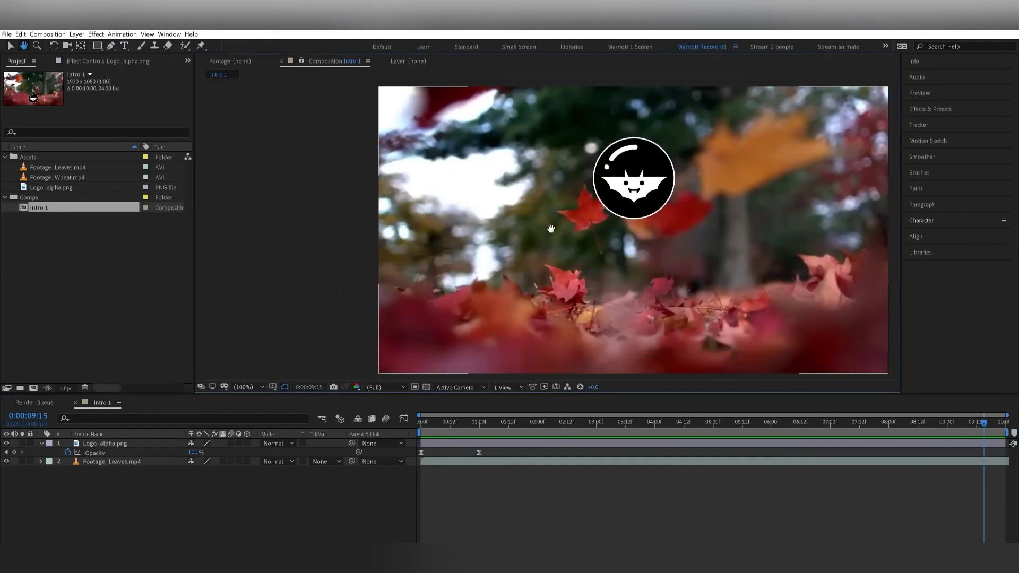
{"action": "key", "text": "ctrl+t"}
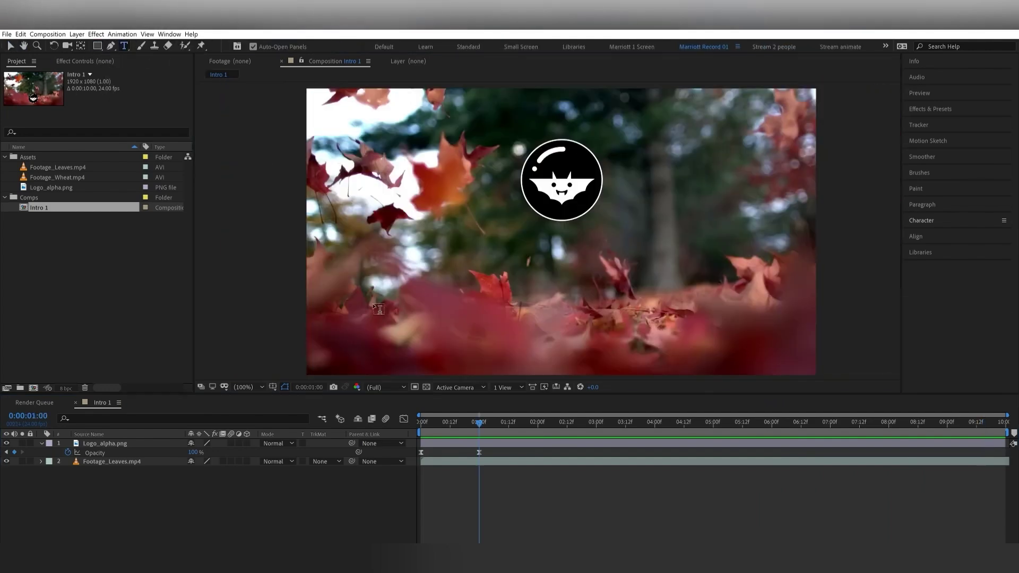
{"action": "left_click", "coordinate": [421, 259]}
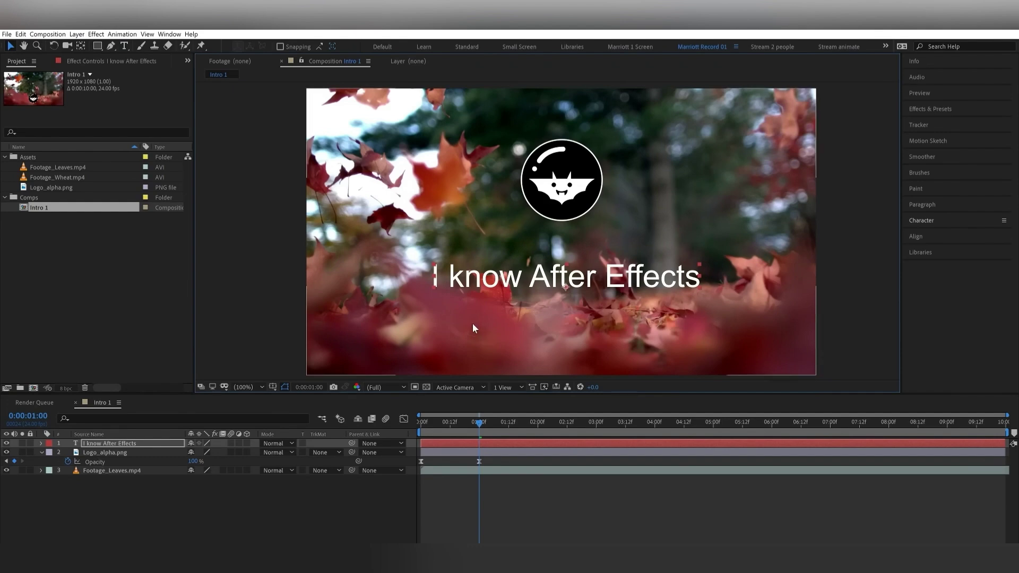
- Make the text layer start at about 0:00:01:08 and preview its appearance after the logo animation
{"action": "left_click_drag", "start_coordinate": [423, 444], "coordinate": [499, 444]}
{"action": "key", "text": "space"}
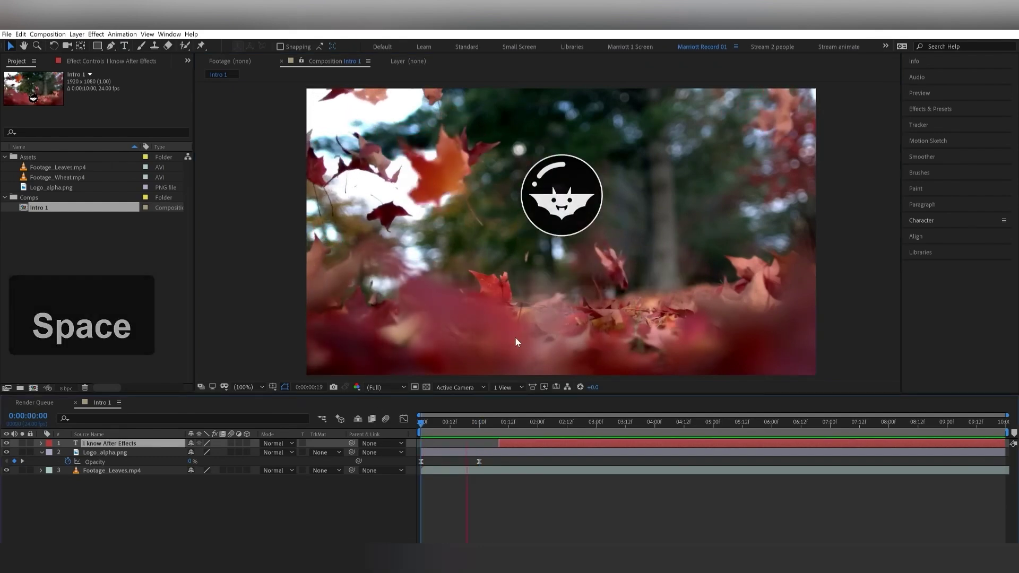
{"action": "left_click", "coordinate": [922, 93]}
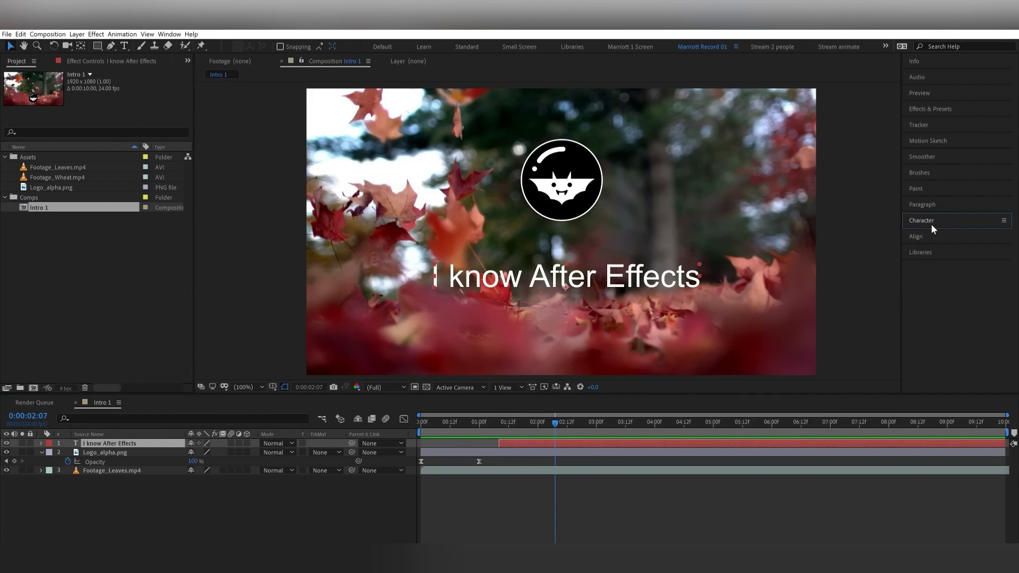
- Change the "I know After Effects" text to the Futura font and increase its font size
{"action": "left_click", "coordinate": [932, 225]}
{"action": "left_click", "coordinate": [935, 236]}
{"action": "type", "text": "fu"}
{"action": "key", "text": "Return"}
{"action": "left_click_drag", "start_coordinate": [922, 266], "coordinate": [940, 266]}
- Center the text layer horizontally in the composition
{"action": "left_click", "coordinate": [922, 220]}
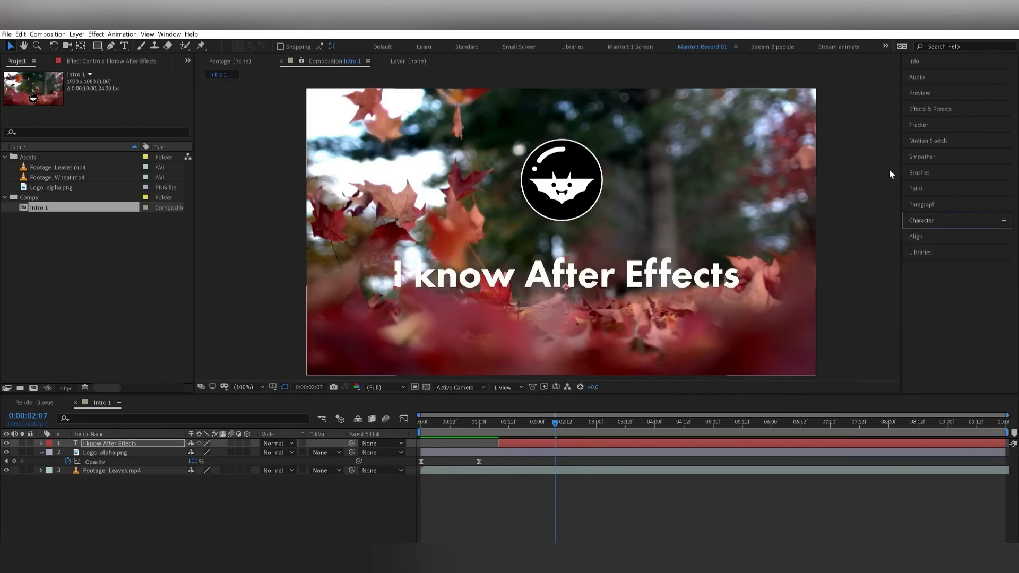
{"action": "left_click", "coordinate": [932, 263]}
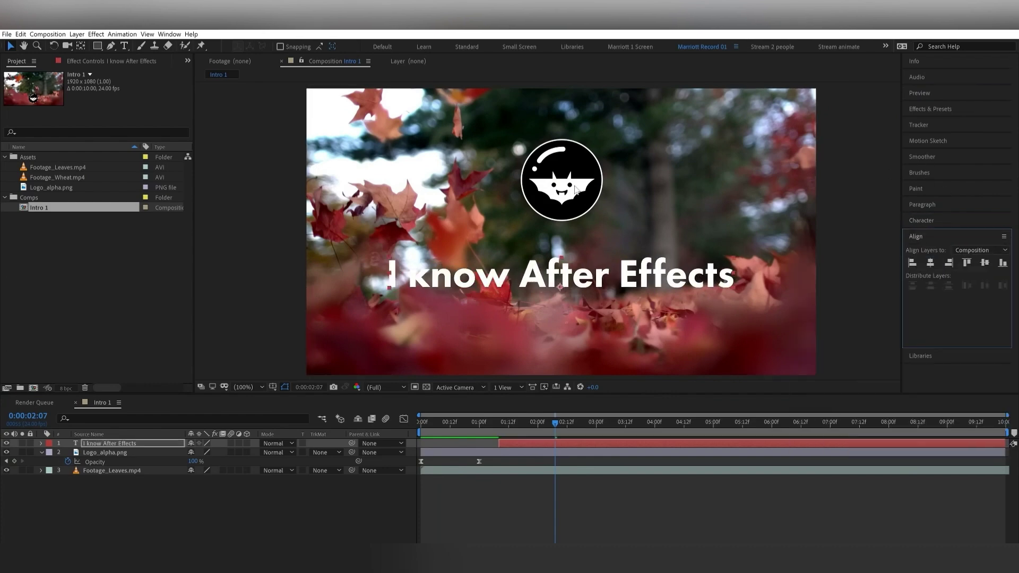
- Apply the Hue/Saturation effect to the Footage_Leaves.mp4 layer
{"action": "left_click", "coordinate": [931, 109]}
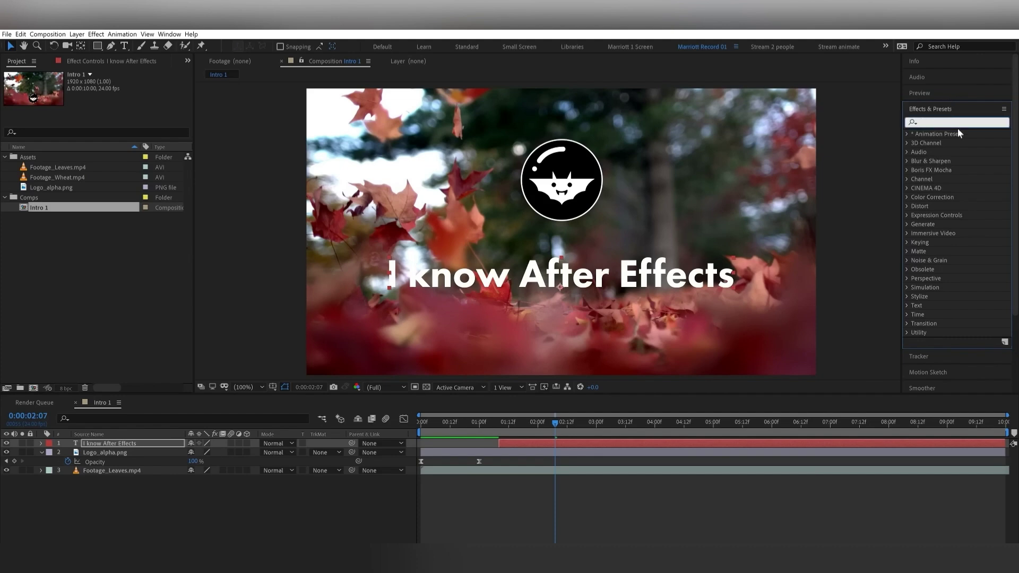
{"action": "left_click", "coordinate": [581, 471]}
{"action": "left_click", "coordinate": [958, 122]}
{"action": "type", "text": "hue"}
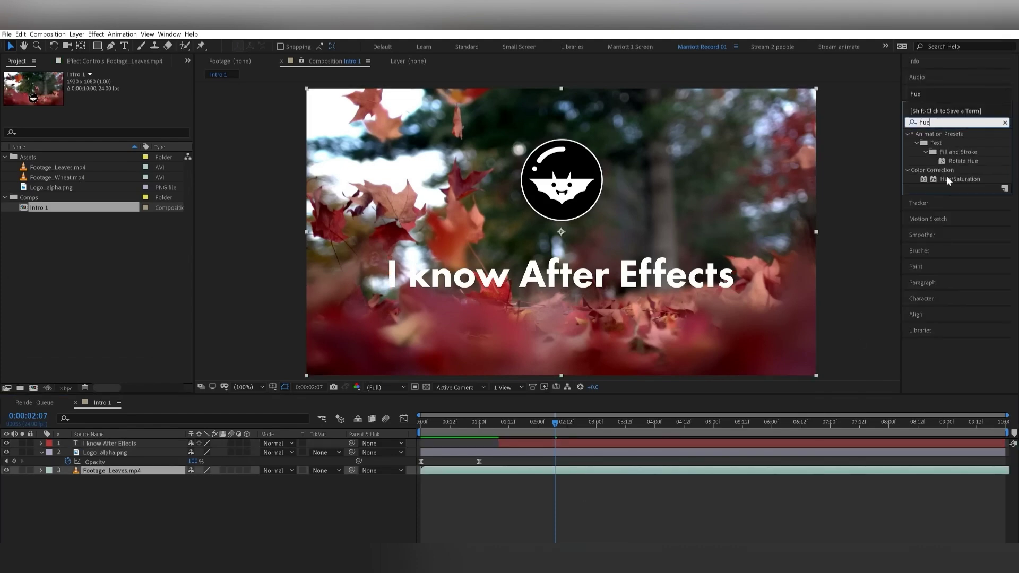
{"action": "double_click", "coordinate": [960, 179]}
- Set the leaves layer's Master Saturation to -100 and Master Lightness to -20 in the Hue/Saturation effect
{"action": "left_click", "coordinate": [20, 61]}
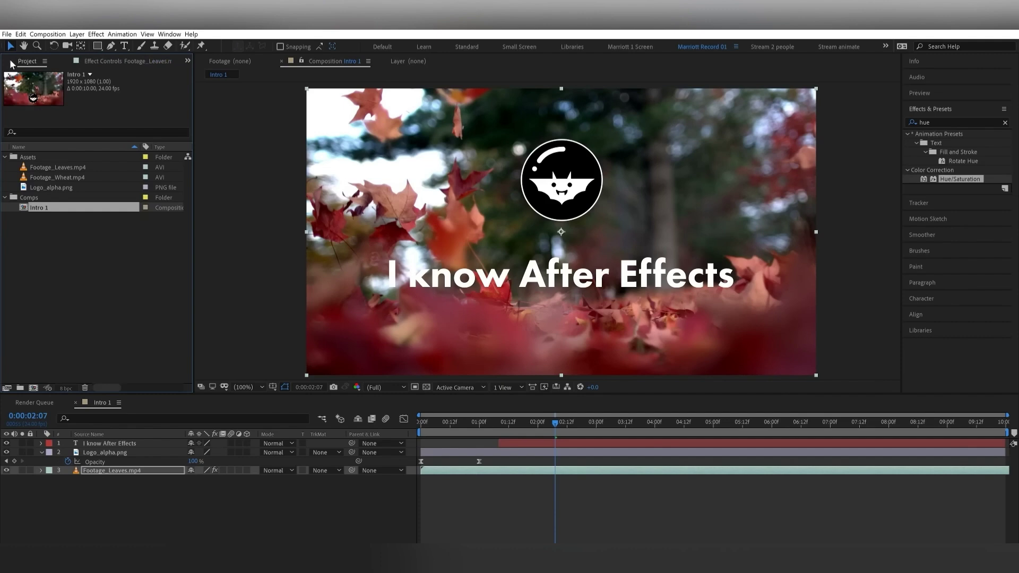
{"action": "left_click", "coordinate": [65, 61]}
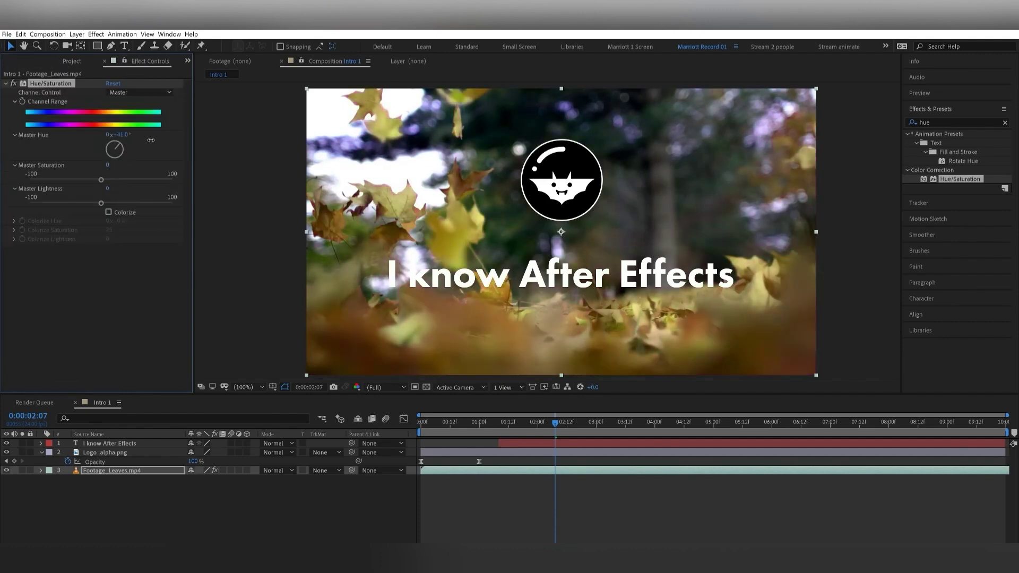
{"action": "left_click_drag", "start_coordinate": [100, 180], "coordinate": [10, 179]}
{"action": "left_click_drag", "start_coordinate": [101, 203], "coordinate": [86, 204]}
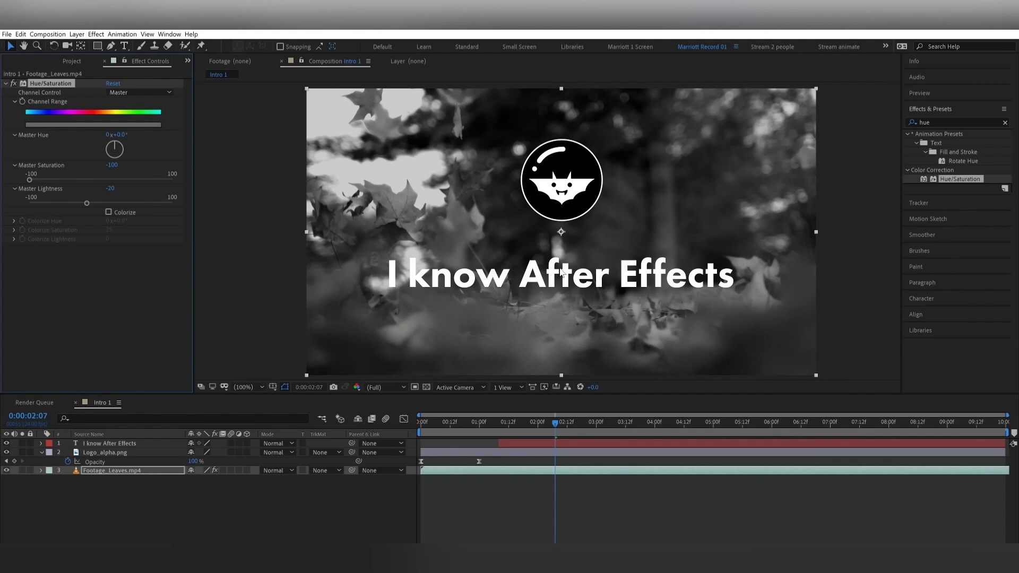
- Precompose the logo and text layers as "Logo and Type" and open the new composition to check its contents
{"action": "left_click", "coordinate": [546, 452]}
{"action": "left_click", "coordinate": [544, 443], "text": "shift"}
{"action": "left_click", "coordinate": [77, 34]}
{"action": "left_click", "coordinate": [97, 329]}
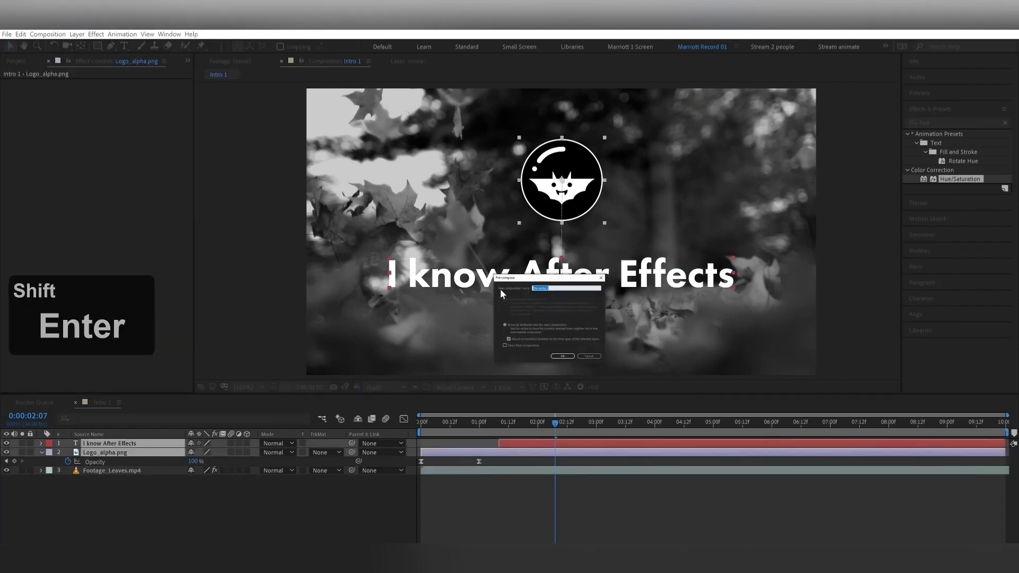
{"action": "type", "text": "Logo and Type"}
{"action": "key", "text": "Return"}
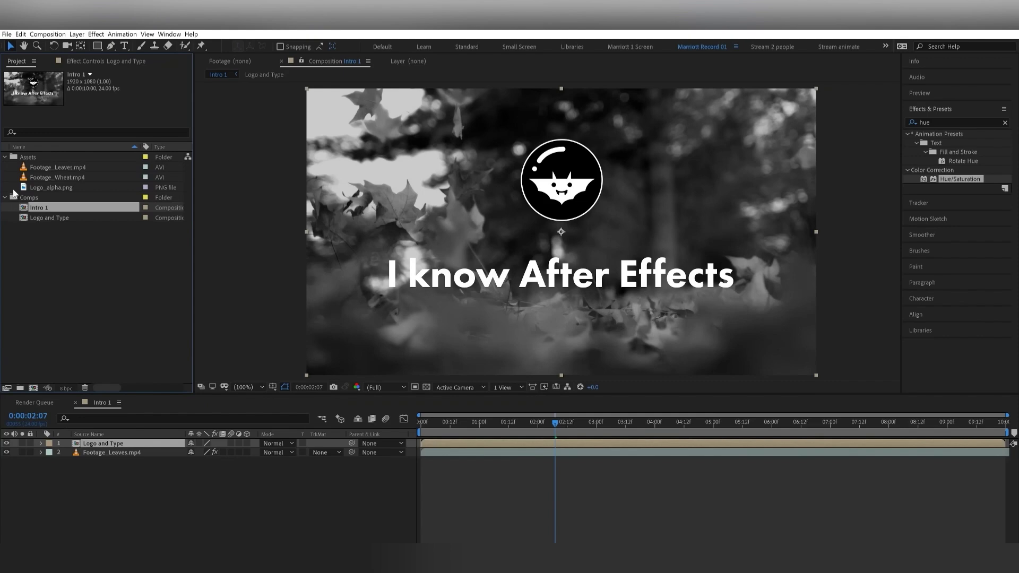
{"action": "double_click", "coordinate": [56, 220]}
{"action": "left_click_drag", "start_coordinate": [556, 424], "coordinate": [584, 432]}
- Create a new composition named "Intro 2" and add Footage_Wheat.mp4 to it
{"action": "left_click", "coordinate": [33, 388]}
{"action": "type", "text": "Intro 2"}
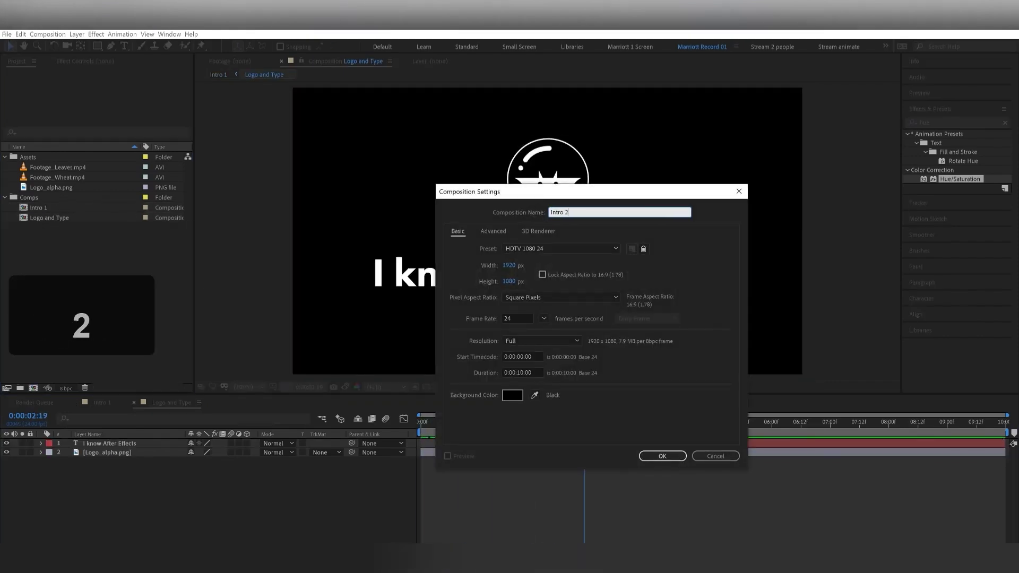
{"action": "key", "text": "Return"}
{"action": "left_click_drag", "start_coordinate": [58, 177], "coordinate": [537, 229]}
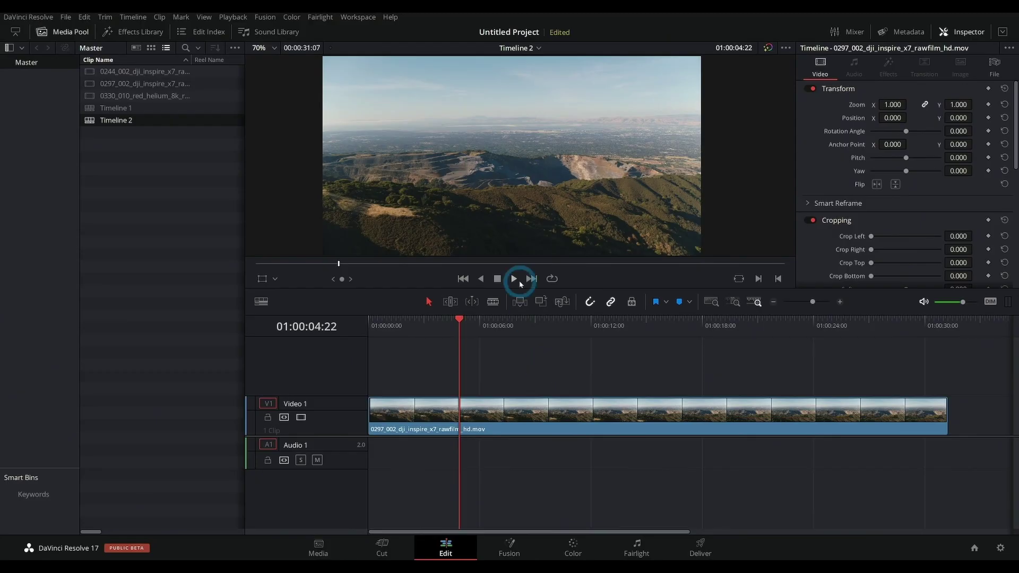
- Switch to DaVinci Resolve, select the clip on Video 1 and examine its transform and cropping settings
{"action": "left_click", "coordinate": [483, 167]}
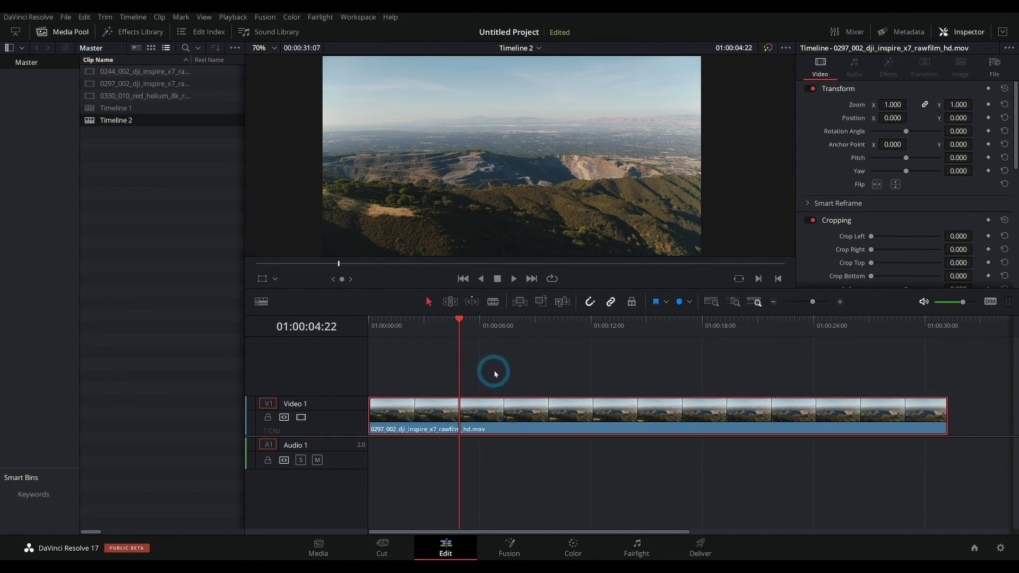
{"action": "left_click", "coordinate": [724, 246]}
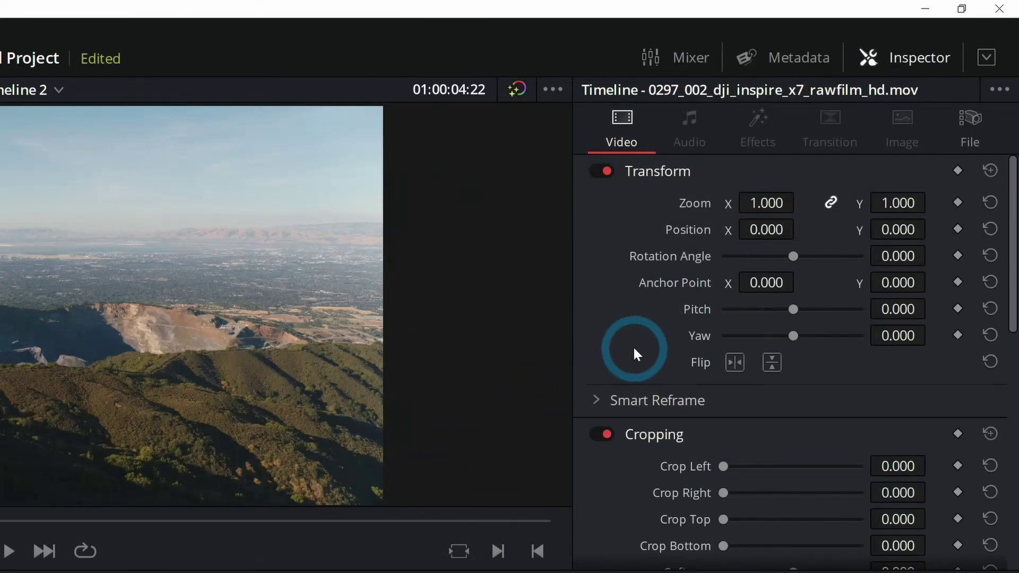
{"action": "scroll", "coordinate": [659, 377], "scroll_direction": "down", "scroll_amount": 3}
{"action": "scroll", "coordinate": [778, 258], "scroll_direction": "up", "scroll_amount": 3}
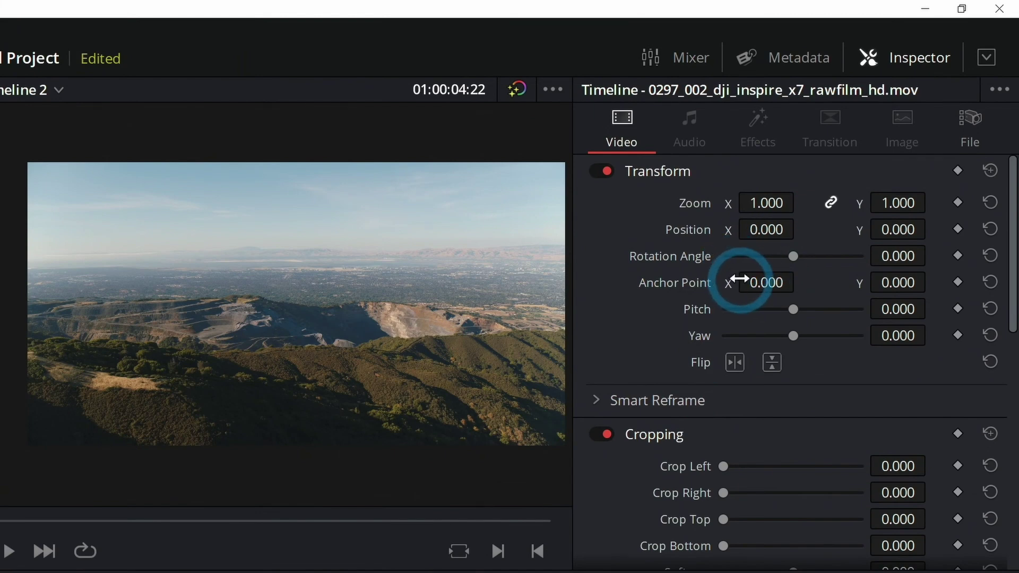
- Try scaling the clip with linked zoom values of 0.370 and 0.810
{"action": "left_click_drag", "start_coordinate": [768, 205], "coordinate": [706, 256]}
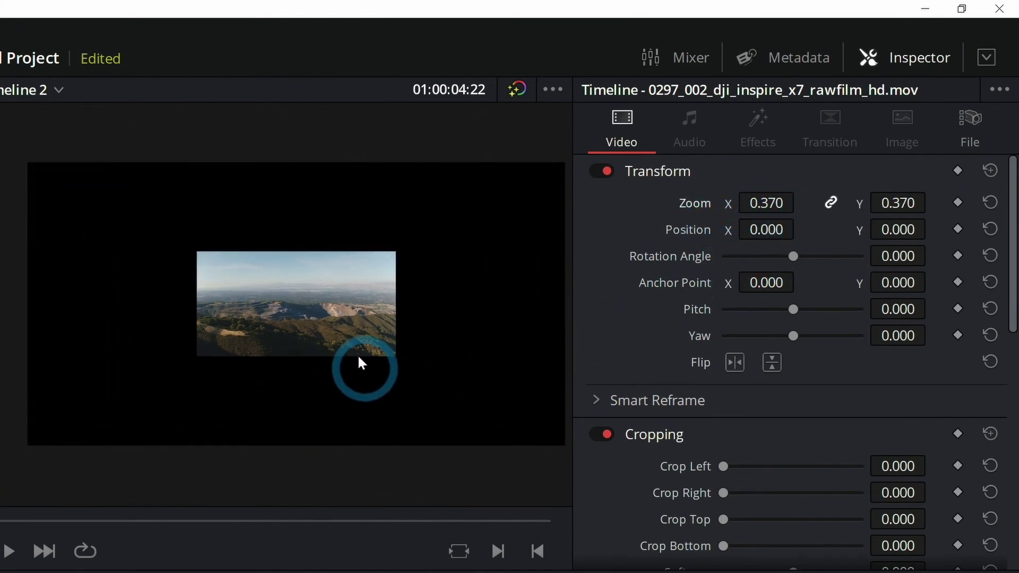
{"action": "left_click_drag", "start_coordinate": [761, 205], "coordinate": [644, 222]}
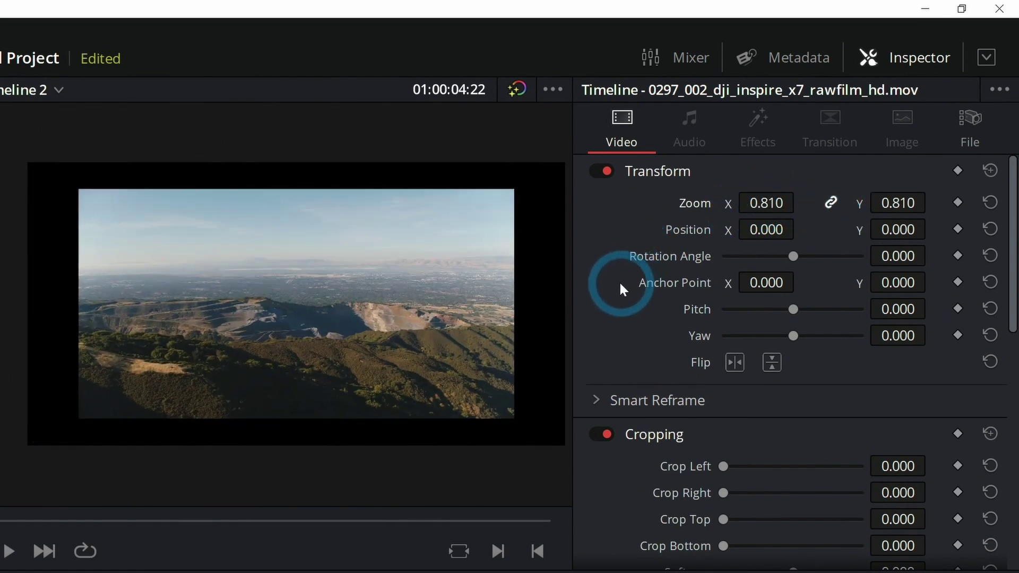
- Set the clip's zoom to 1.000 at 01:00:06:00 and add a zoom keyframe there
{"action": "left_click_drag", "start_coordinate": [446, 329], "coordinate": [479, 346]}
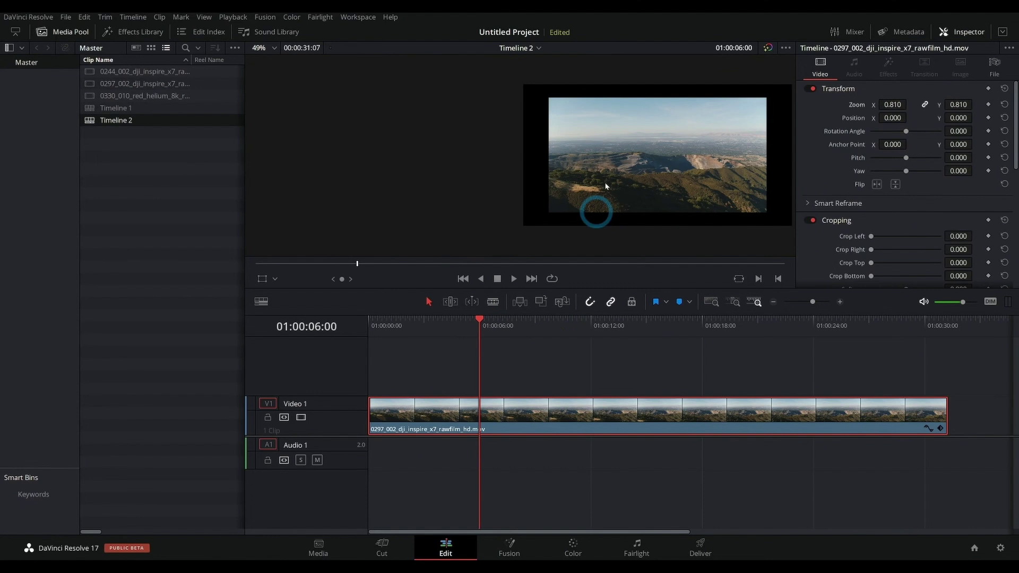
{"action": "left_click_drag", "start_coordinate": [895, 105], "coordinate": [909, 104]}
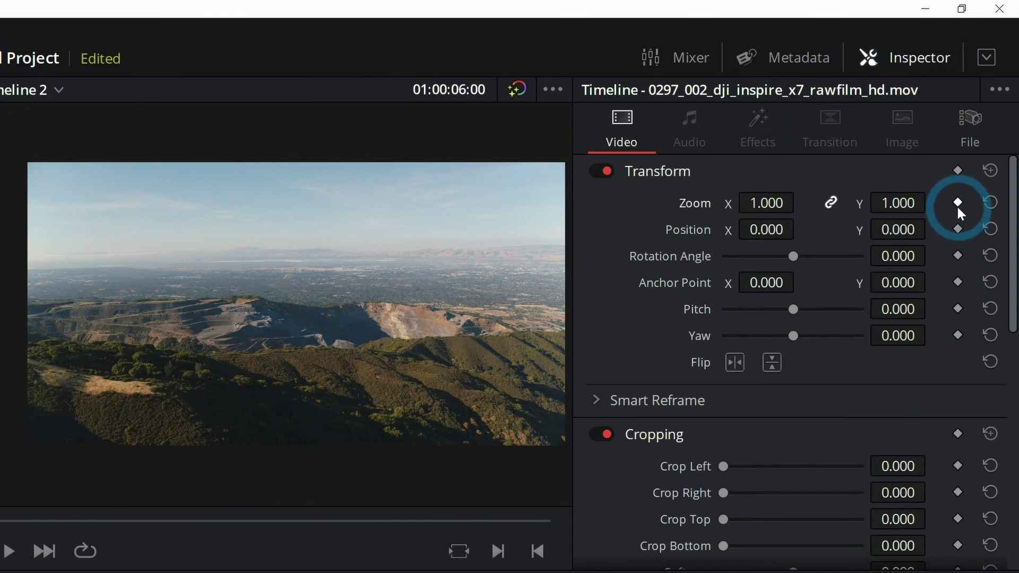
{"action": "left_click", "coordinate": [957, 204]}
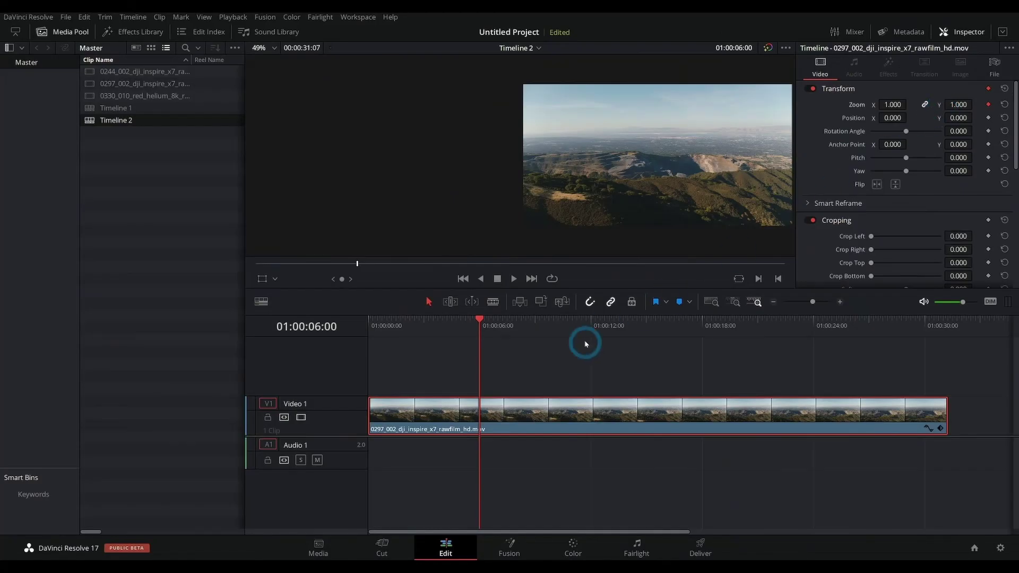
- Add a starting zoom keyframe of 0.120 at 01:00:00:00
{"action": "left_click_drag", "start_coordinate": [479, 327], "coordinate": [361, 334]}
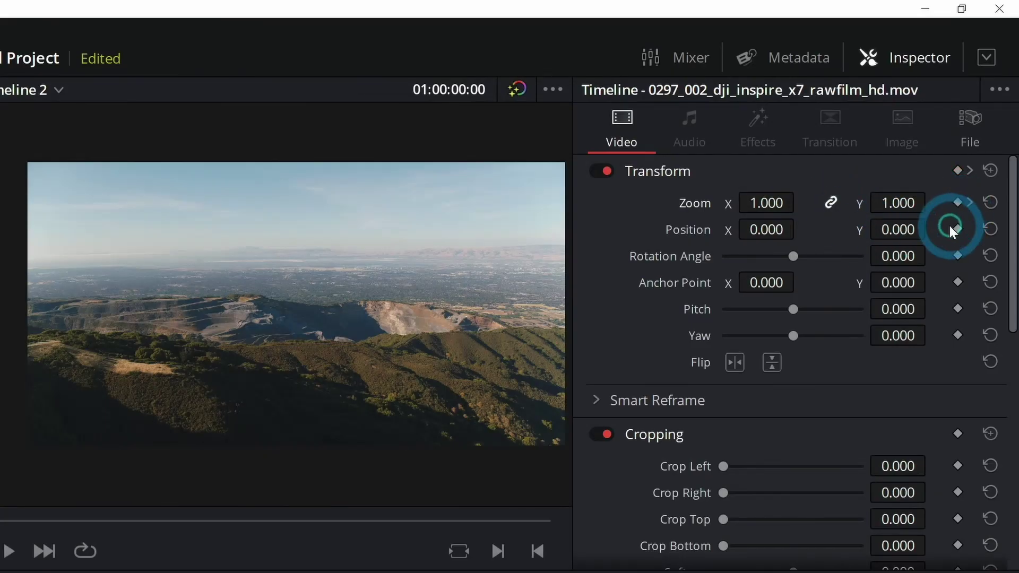
{"action": "left_click", "coordinate": [768, 204]}
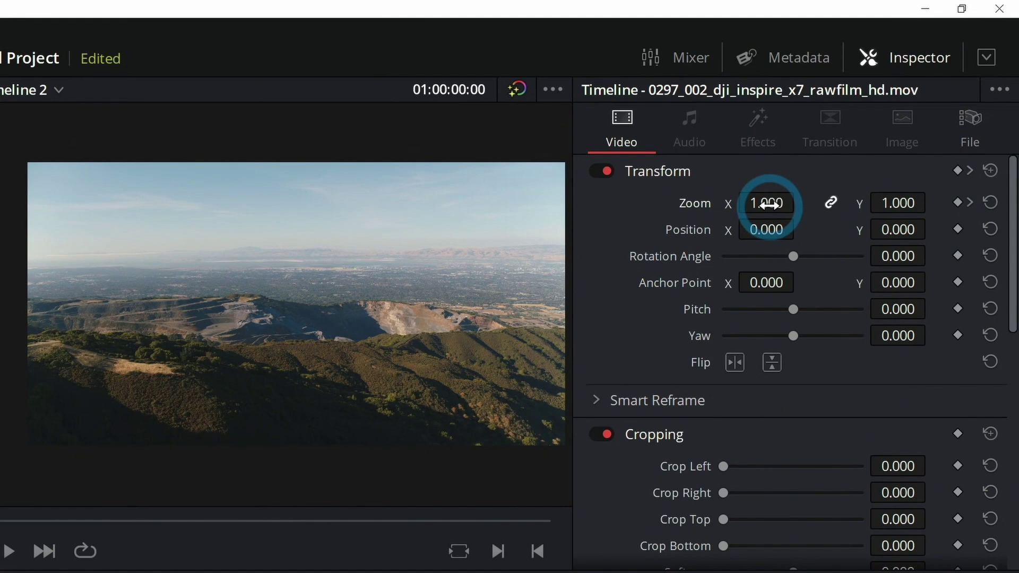
{"action": "left_click_drag", "start_coordinate": [769, 204], "coordinate": [677, 225]}
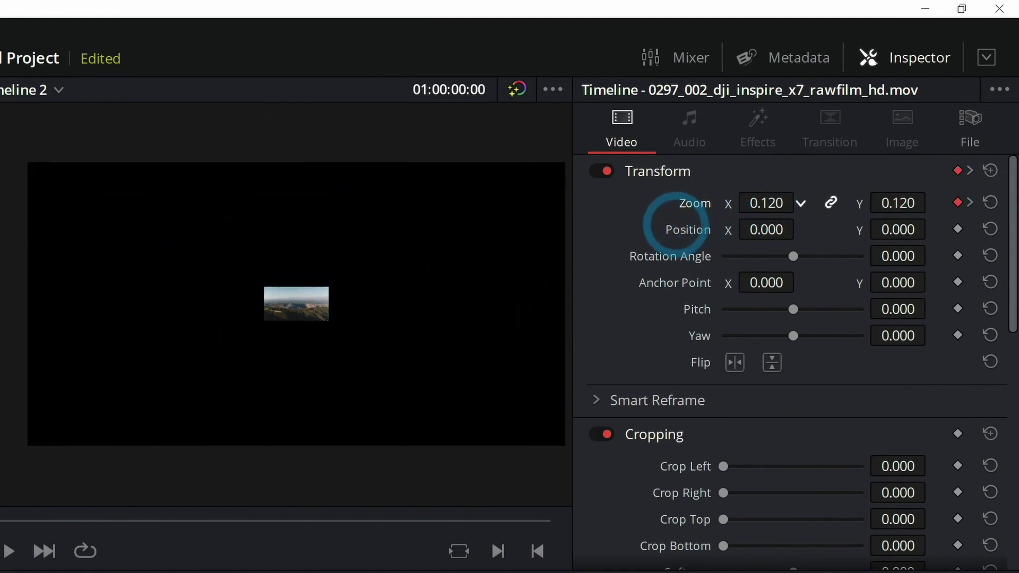
- Check the zoom at 01:00:06:00 and play back the zoom animation from the beginning of the timeline
{"action": "left_click", "coordinate": [740, 237]}
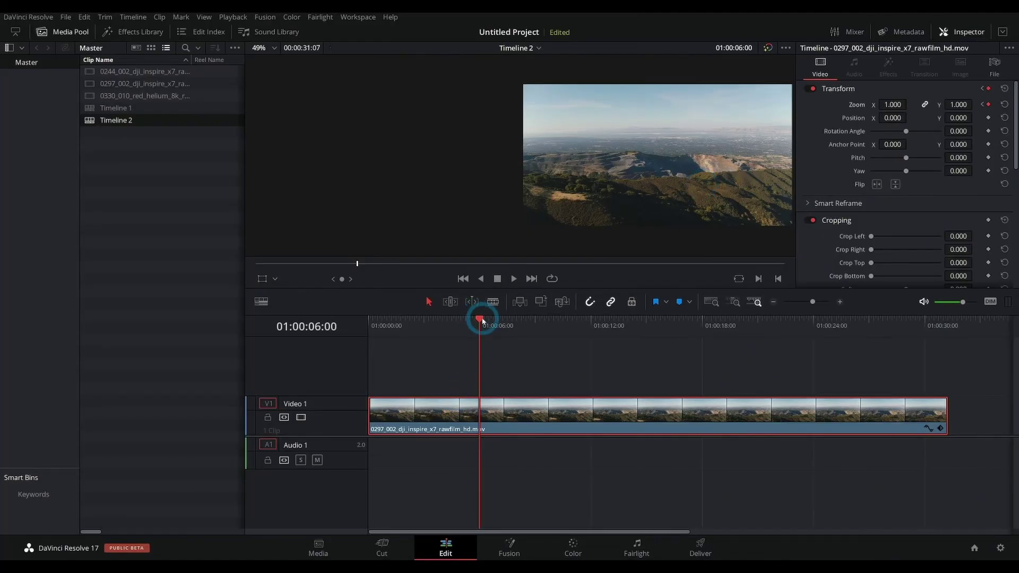
{"action": "left_click", "coordinate": [897, 105]}
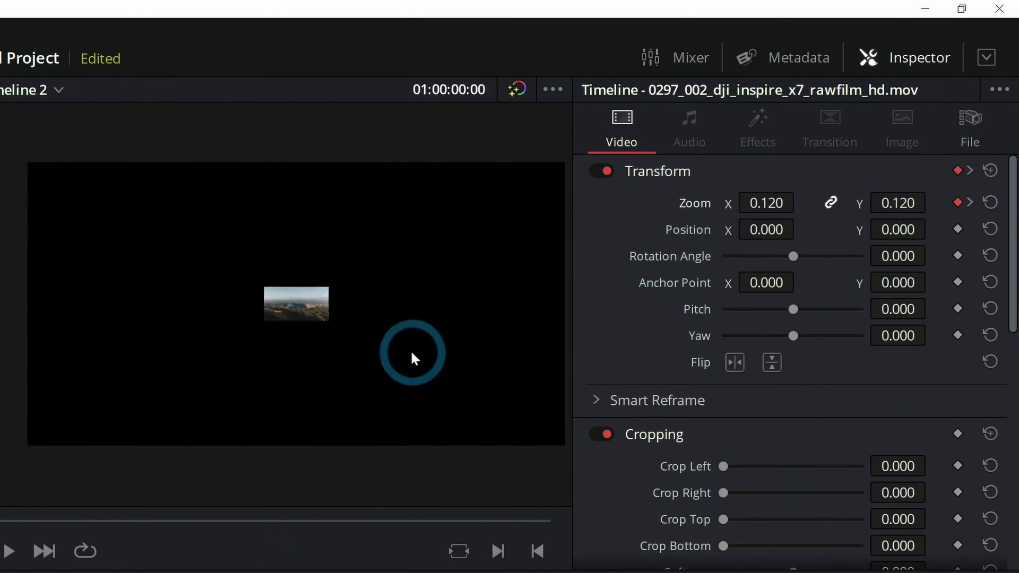
{"action": "key", "text": "space"}
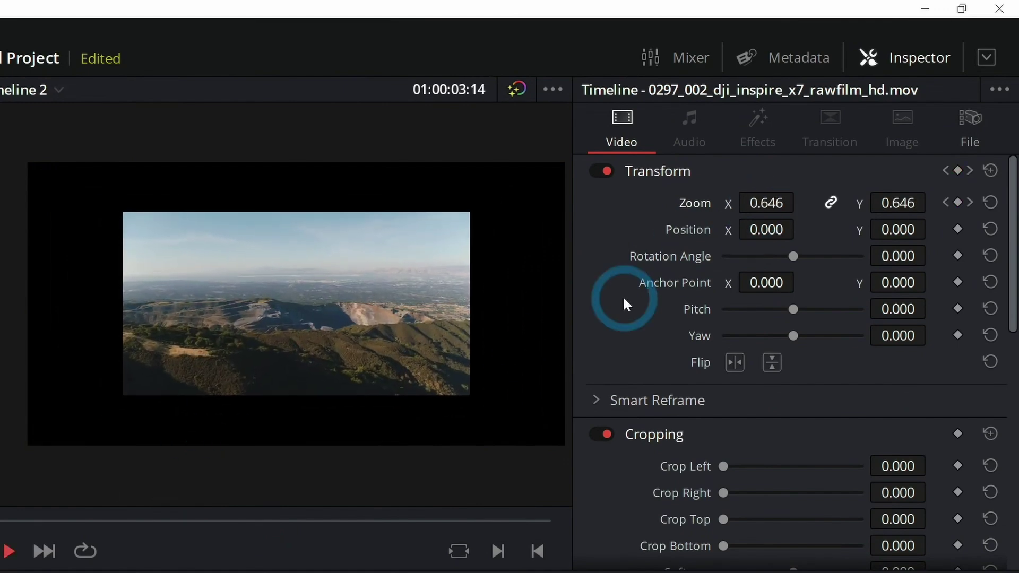
{"action": "key", "text": "space"}
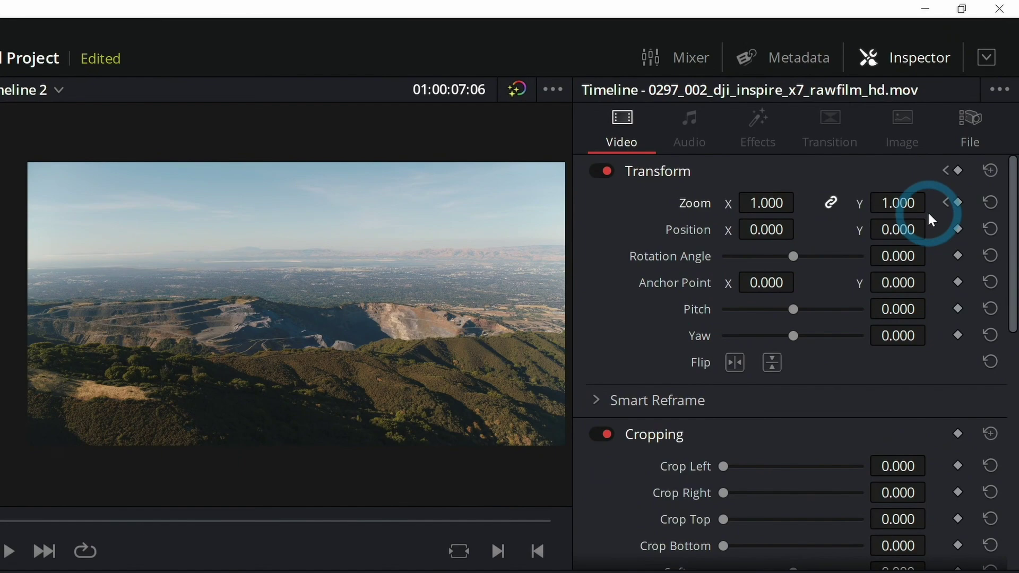
- Reset the clip's zoom animation and look through the other properties that can be keyframed
{"action": "left_click", "coordinate": [991, 212]}
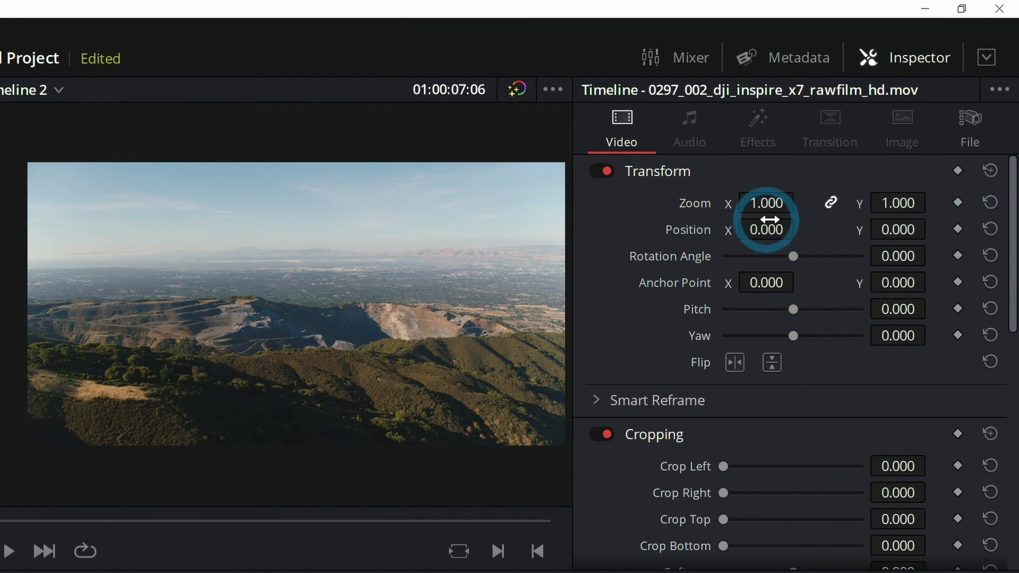
{"action": "scroll", "coordinate": [749, 251], "scroll_direction": "down", "scroll_amount": 10}
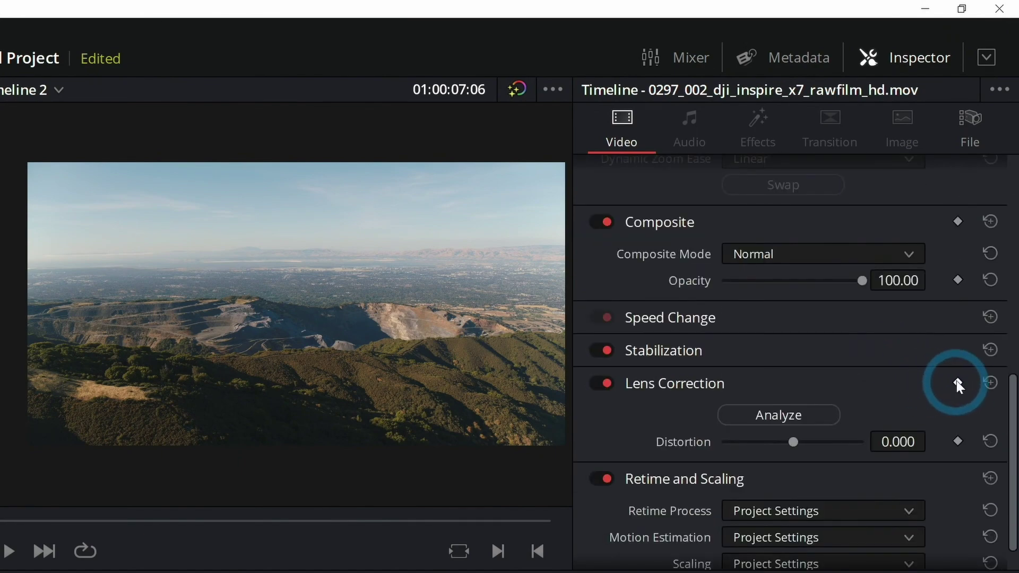
{"action": "scroll", "coordinate": [961, 404], "scroll_direction": "up", "scroll_amount": 10}
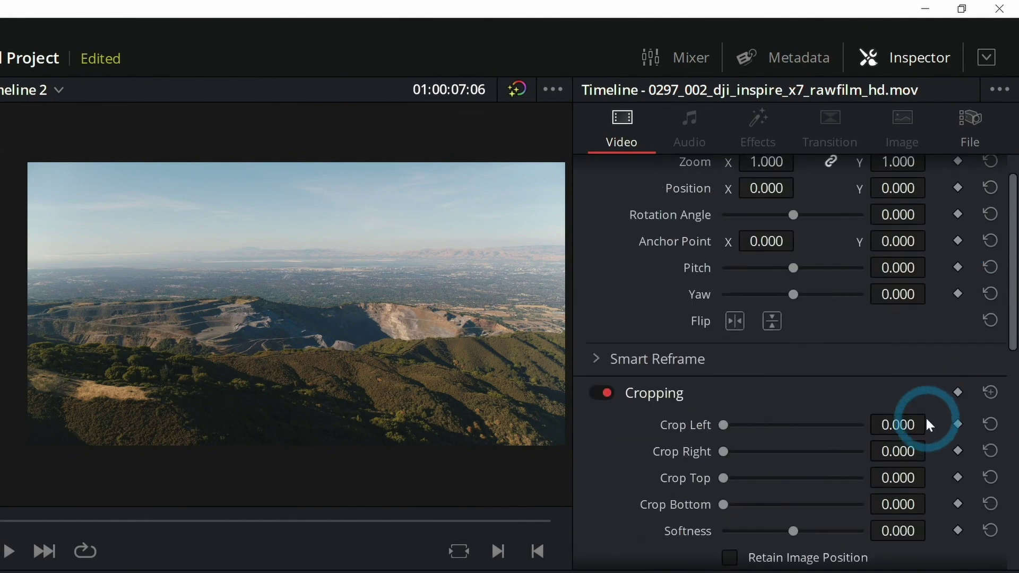
- Try animating the clip's Rotation Angle, using -129.160 at 01:00:17:02, and play back the rotation
{"action": "left_click_drag", "start_coordinate": [793, 257], "coordinate": [764, 263]}
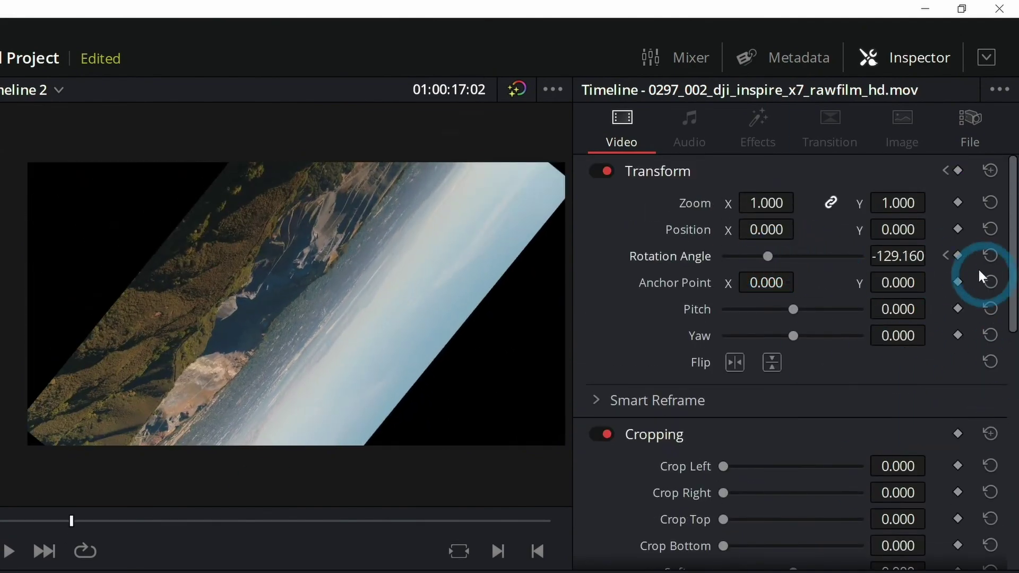
{"action": "left_click_drag", "start_coordinate": [768, 256], "coordinate": [798, 257]}
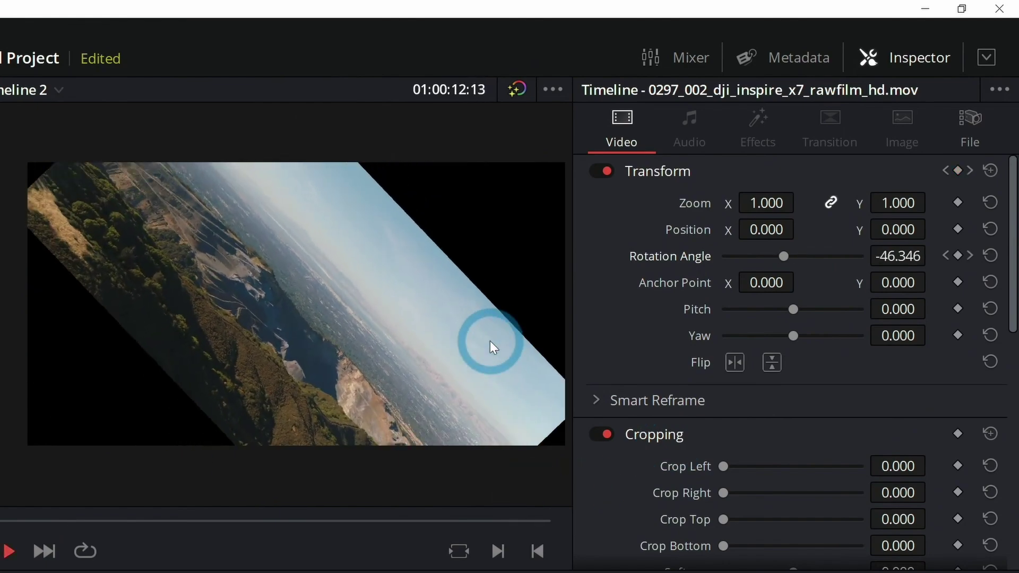
{"action": "key", "text": "space"}
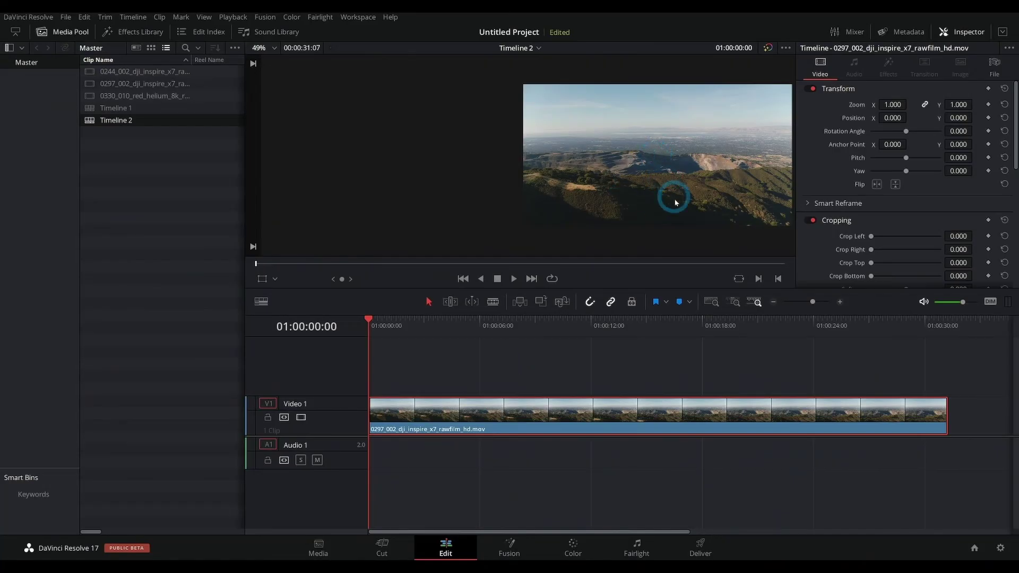
- Add a basic Text title on a new video track above the clip and extend its duration
{"action": "left_click", "coordinate": [150, 43]}
{"action": "left_click", "coordinate": [34, 352]}
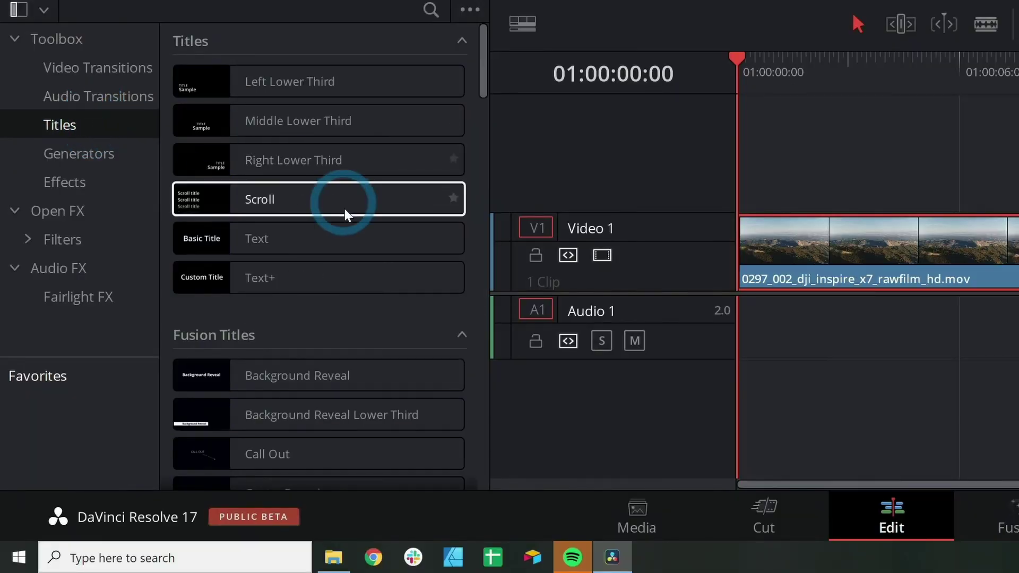
{"action": "left_click_drag", "start_coordinate": [289, 242], "coordinate": [817, 194]}
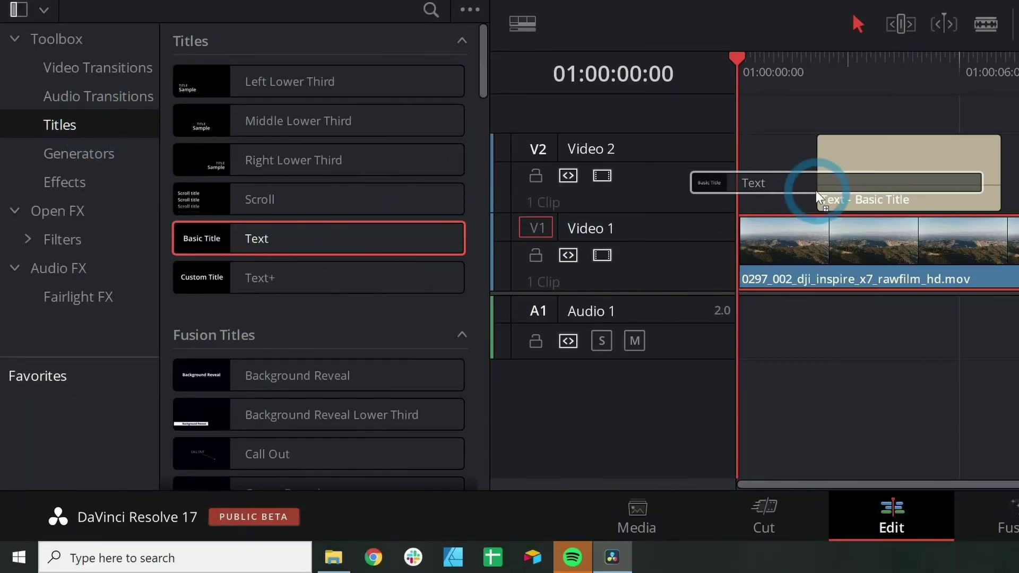
{"action": "left_click_drag", "start_coordinate": [416, 175], "coordinate": [1001, 175]}
- Change the title's text to "MOUNTAINS" in the Palatino Linotype font
{"action": "left_click", "coordinate": [694, 84]}
{"action": "left_click", "coordinate": [658, 68]}
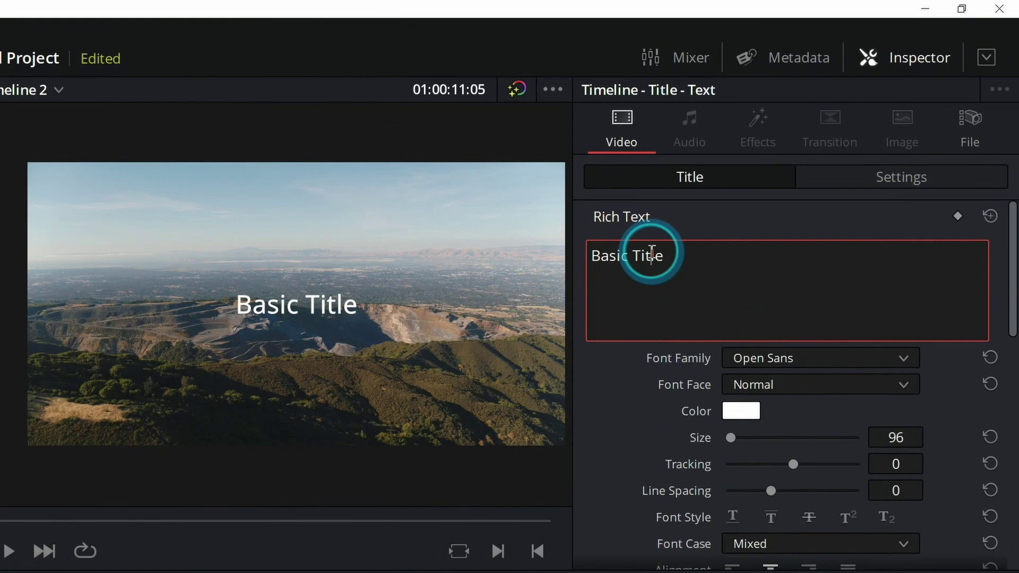
{"action": "triple_click", "coordinate": [652, 254]}
{"action": "type", "text": "MOUNTAINS"}
{"action": "left_click", "coordinate": [780, 359]}
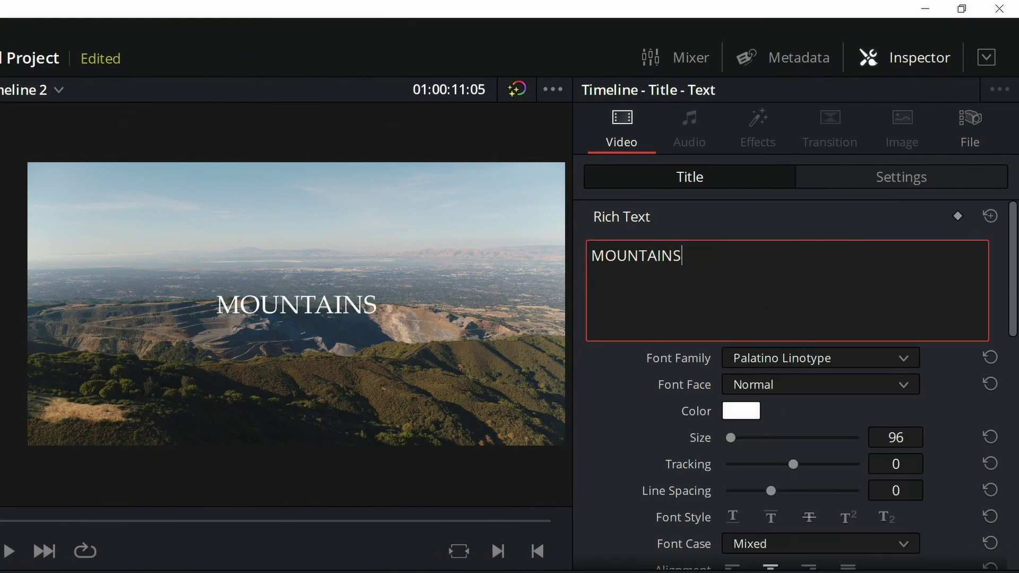
- Make the title bold with a tracking of 11 and a size of 139
{"action": "left_click", "coordinate": [770, 384]}
{"action": "left_click", "coordinate": [777, 441]}
{"action": "left_click_drag", "start_coordinate": [793, 464], "coordinate": [799, 464]}
{"action": "left_click_drag", "start_coordinate": [731, 439], "coordinate": [732, 439]}
{"action": "left_click_drag", "start_coordinate": [913, 434], "coordinate": [876, 441]}
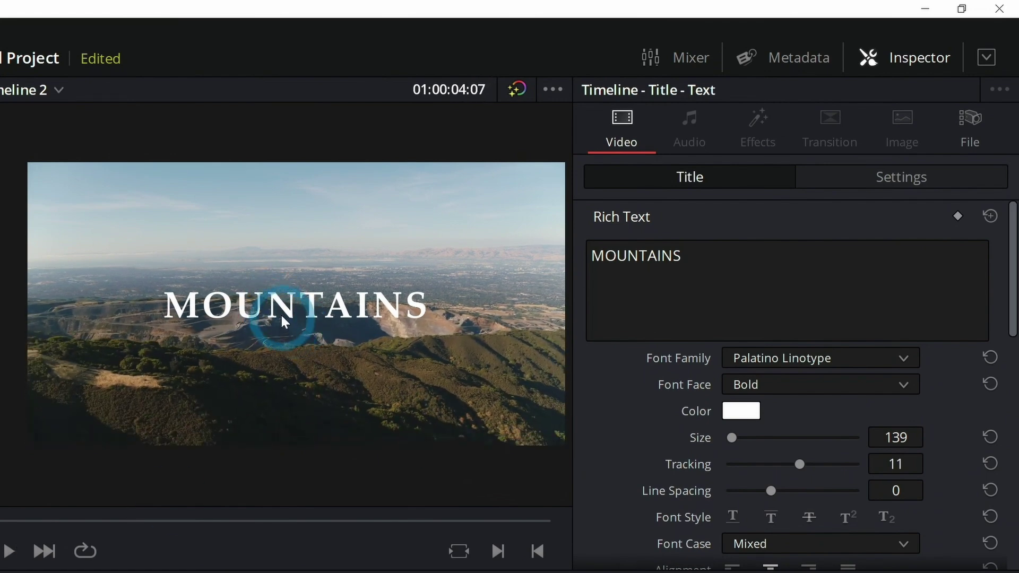
- Scrub back and forth through the footage to check how the MOUNTAINS title sits against the moving landscape
{"action": "left_click", "coordinate": [15, 518]}
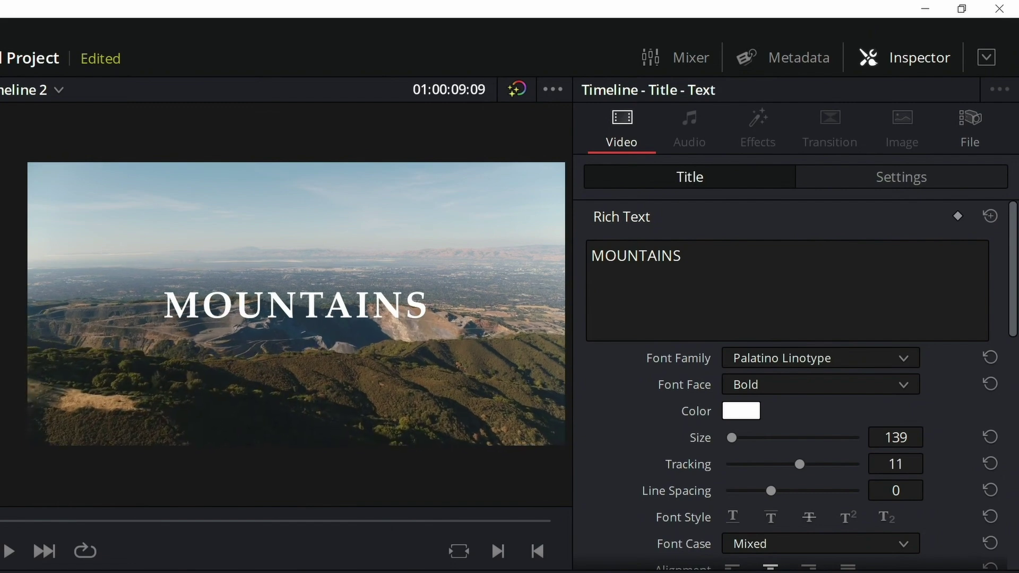
{"action": "key", "text": "j"}
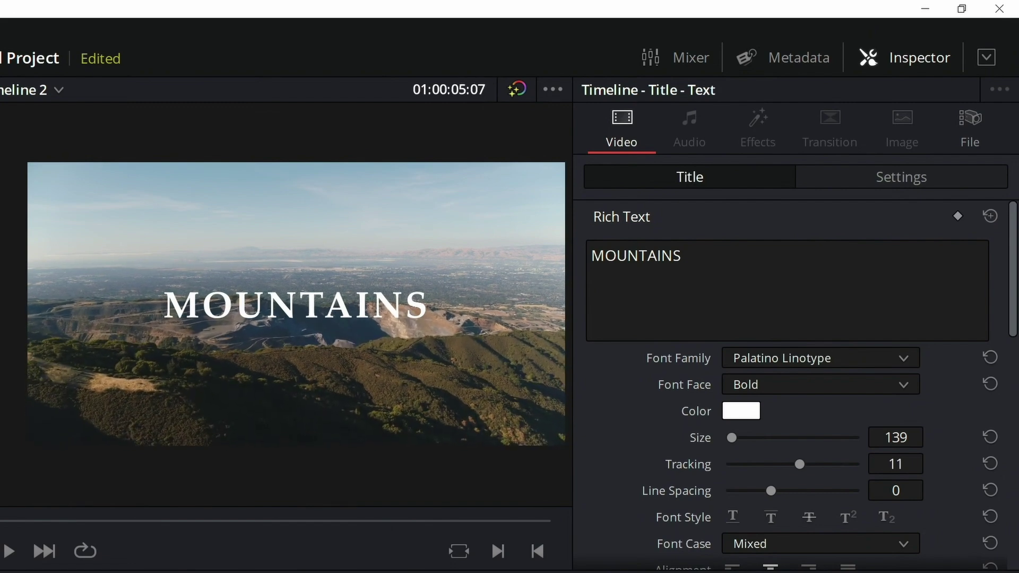
{"action": "key", "text": "l"}
{"action": "key", "text": "l"}
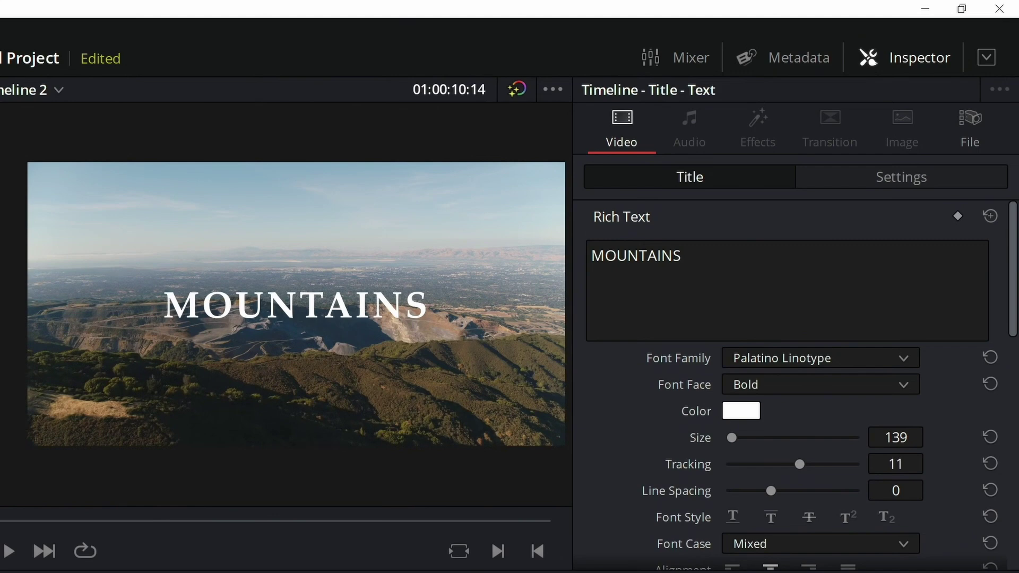
{"action": "key", "text": "j"}
{"action": "key", "text": "j"}
{"action": "key", "text": "j"}
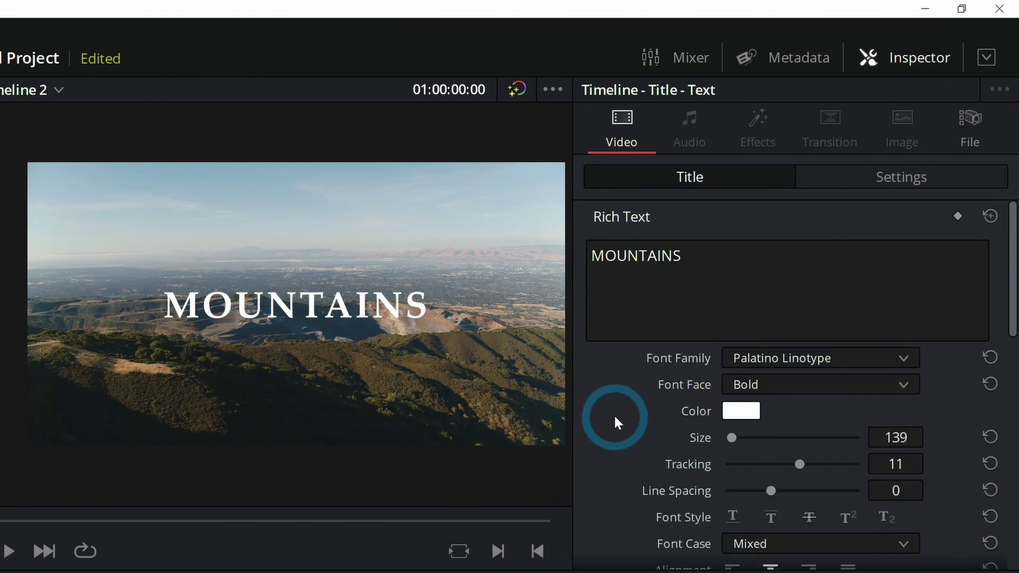
- Keyframe the title's Zoom at 01:00:00:00 with a value of 0.670
{"action": "left_click", "coordinate": [867, 175]}
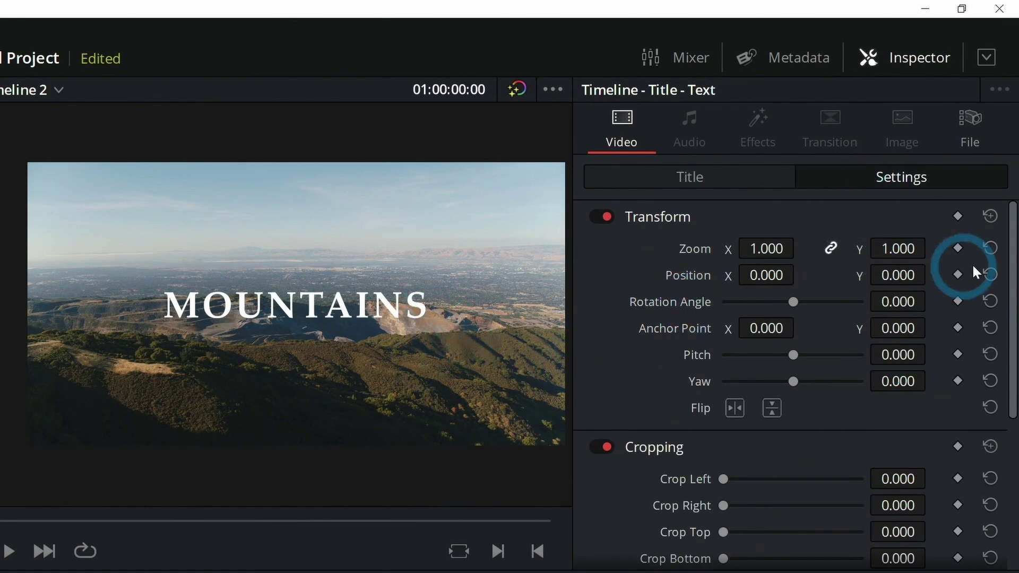
{"action": "left_click", "coordinate": [959, 249]}
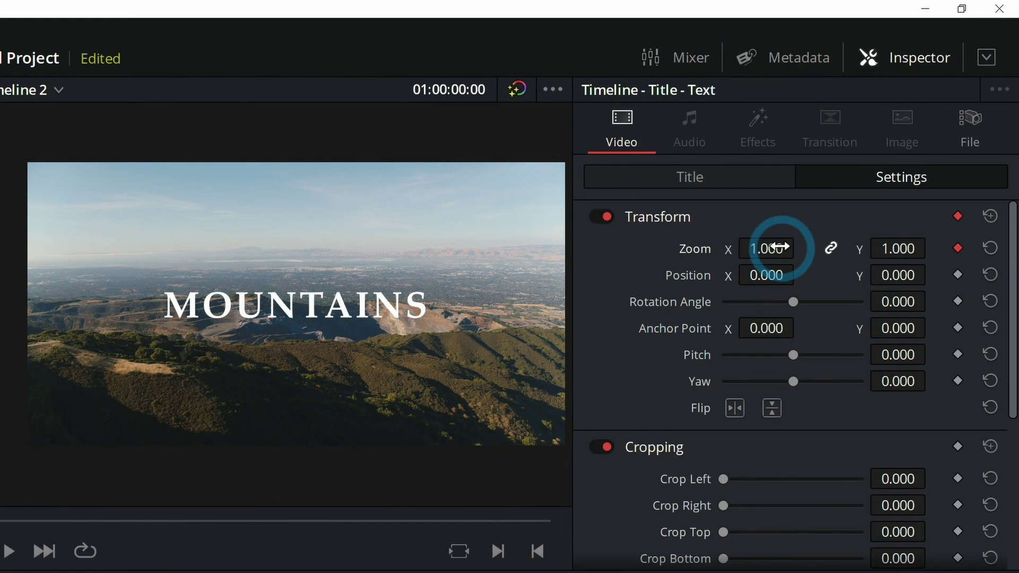
{"action": "left_click_drag", "start_coordinate": [771, 249], "coordinate": [730, 255]}
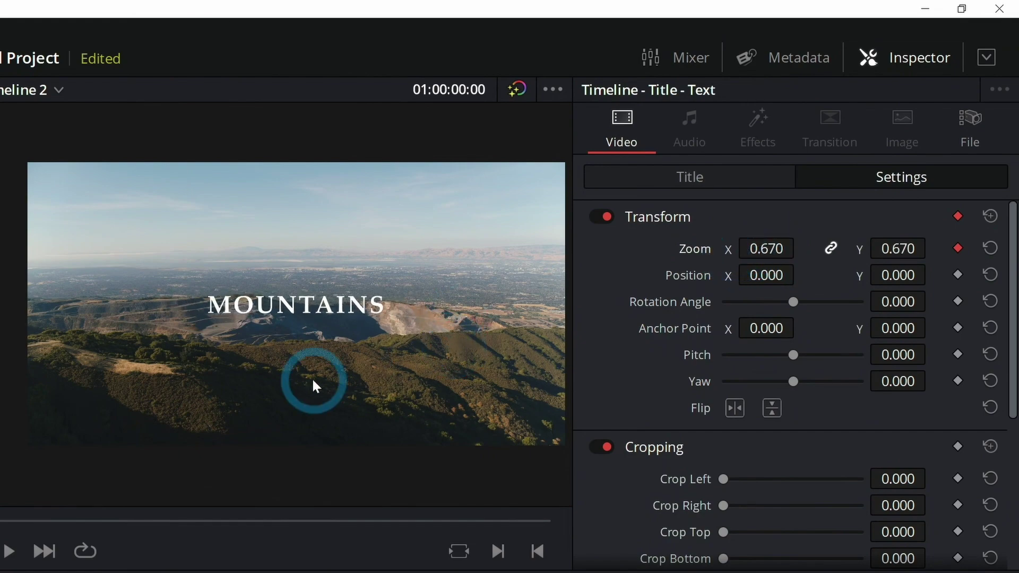
- Compare the title with the landscape up close and add a second Zoom keyframe of 0.820 at 01:00:09:23
{"action": "scroll", "coordinate": [313, 380], "scroll_direction": "up", "scroll_amount": 5}
{"action": "left_click_drag", "start_coordinate": [313, 381], "coordinate": [303, 340]}
{"action": "scroll", "coordinate": [20, 372], "scroll_direction": "up", "scroll_amount": 3}
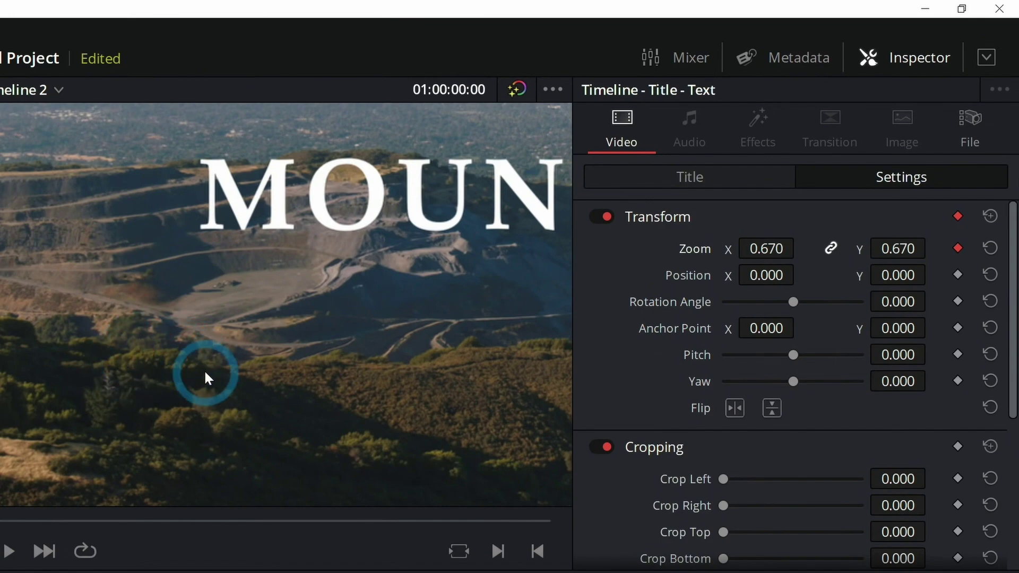
{"action": "left_click_drag", "start_coordinate": [458, 383], "coordinate": [18, 355]}
{"action": "left_click_drag", "start_coordinate": [531, 194], "coordinate": [192, 219]}
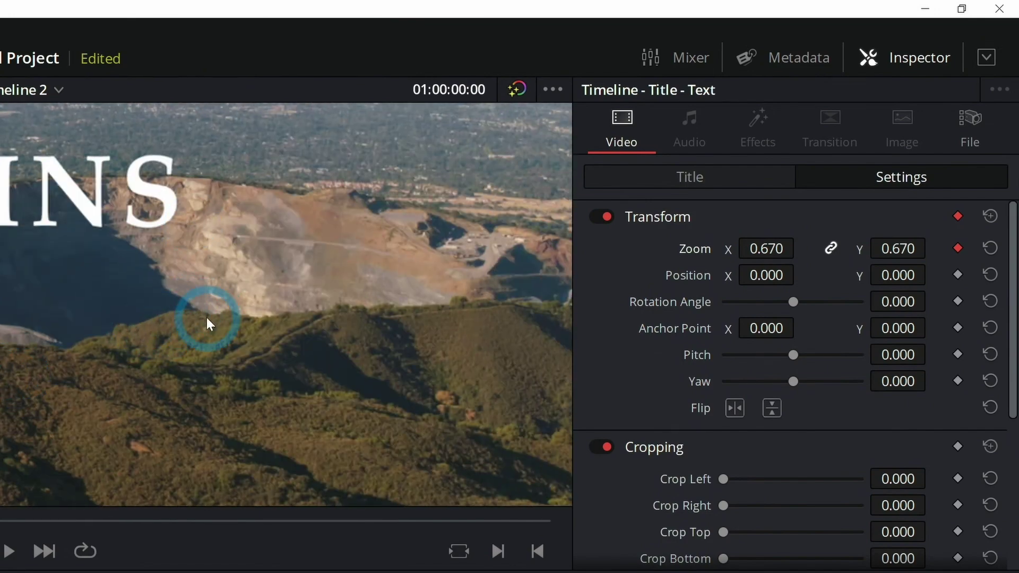
{"action": "scroll", "coordinate": [206, 319], "scroll_direction": "down", "scroll_amount": 3}
{"action": "left_click_drag", "start_coordinate": [370, 323], "coordinate": [552, 321]}
{"action": "left_click_drag", "start_coordinate": [751, 213], "coordinate": [655, 200]}
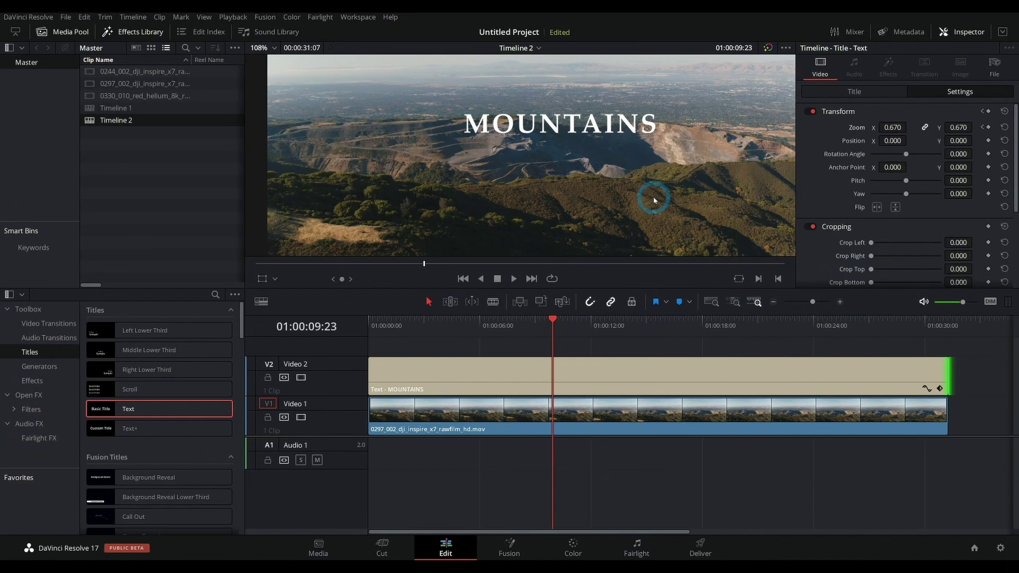
{"action": "left_click_drag", "start_coordinate": [892, 128], "coordinate": [910, 128]}
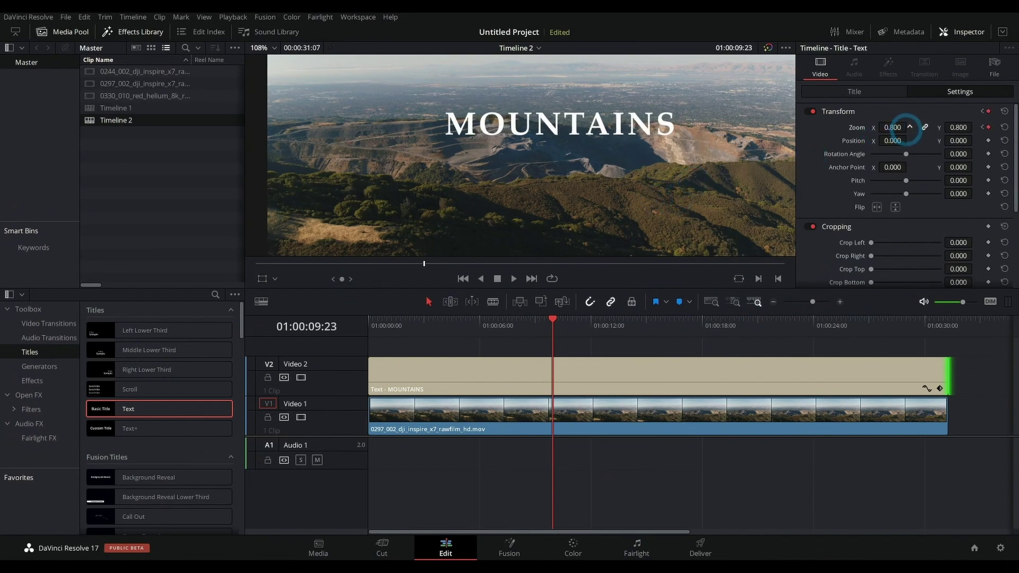
- Keyframe the title's Position at 01:00:00:00 with a Y value of 33.000
{"action": "left_click_drag", "start_coordinate": [714, 161], "coordinate": [681, 180]}
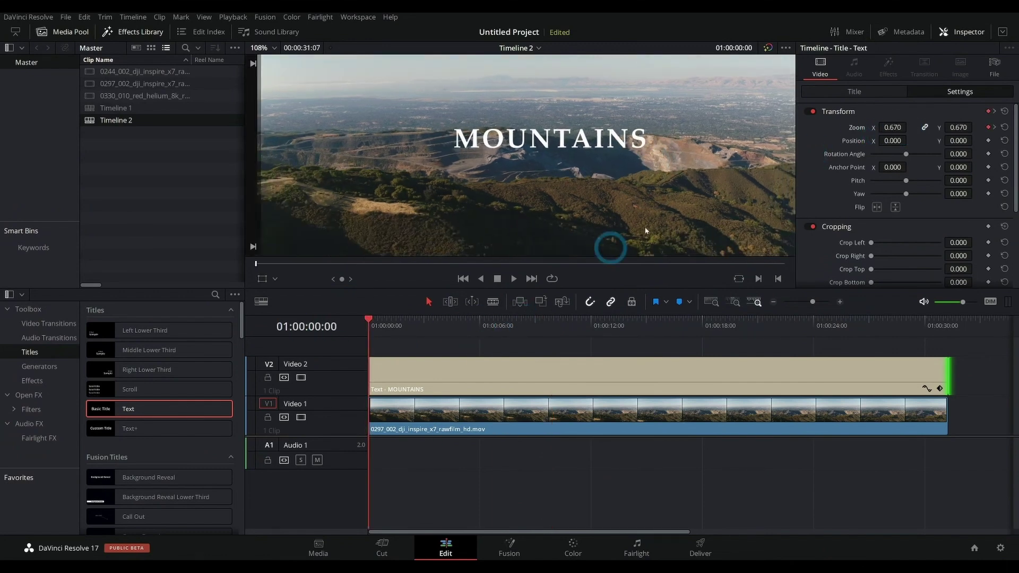
{"action": "left_click_drag", "start_coordinate": [370, 325], "coordinate": [349, 342]}
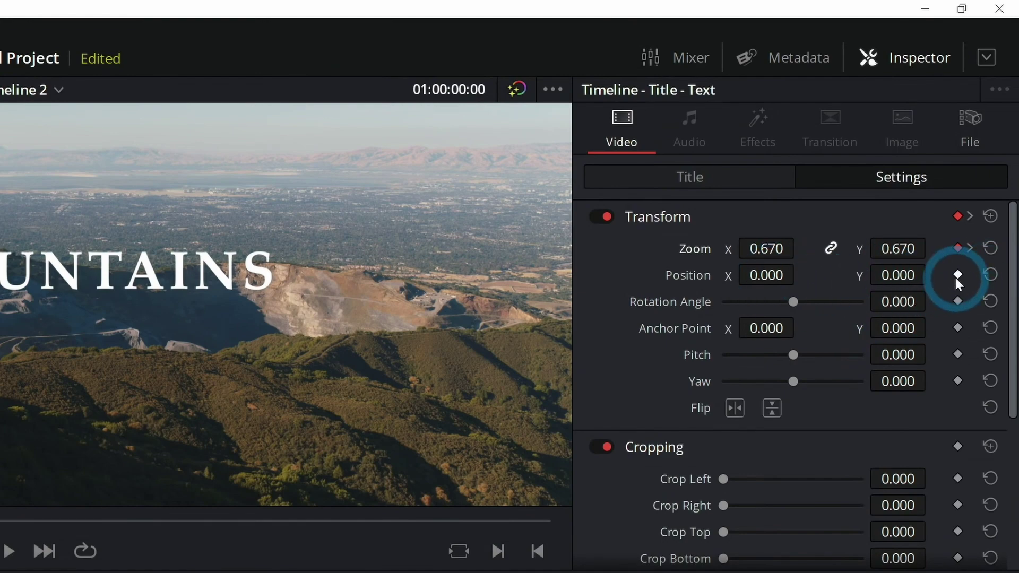
{"action": "left_click_drag", "start_coordinate": [927, 285], "coordinate": [934, 273]}
- Scrub through the title animation and jump between its two Zoom keyframes to compare the start and end sizes
{"action": "left_click_drag", "start_coordinate": [458, 324], "coordinate": [512, 332]}
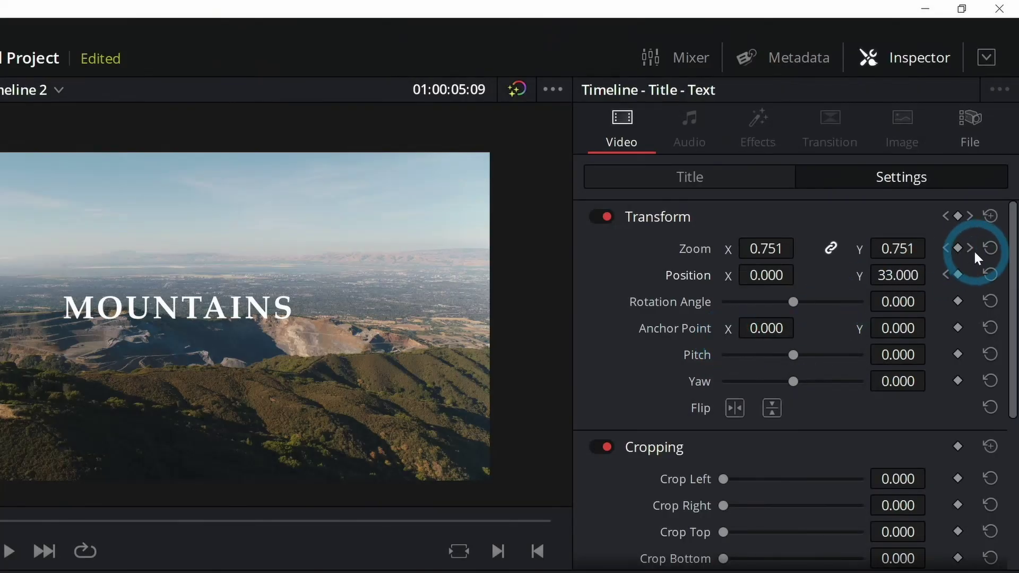
{"action": "left_click", "coordinate": [970, 248]}
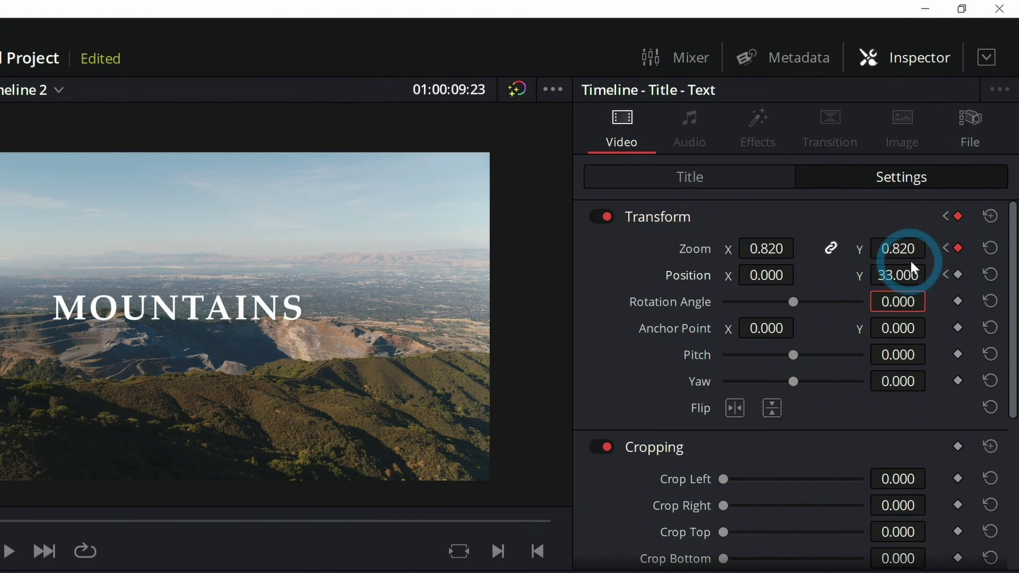
{"action": "left_click", "coordinate": [945, 248]}
{"action": "left_click", "coordinate": [970, 248]}
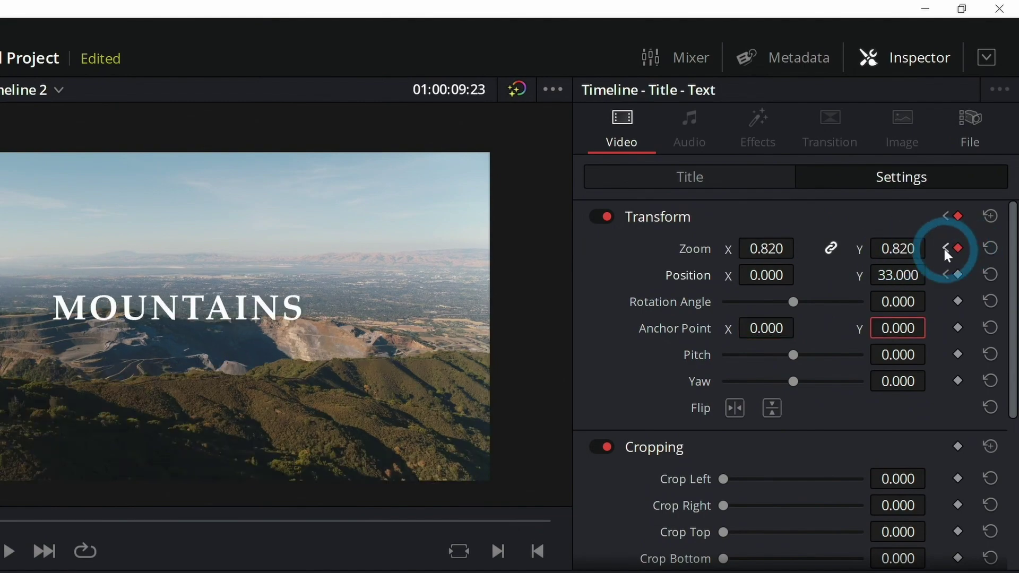
{"action": "left_click", "coordinate": [945, 249]}
{"action": "left_click", "coordinate": [971, 248]}
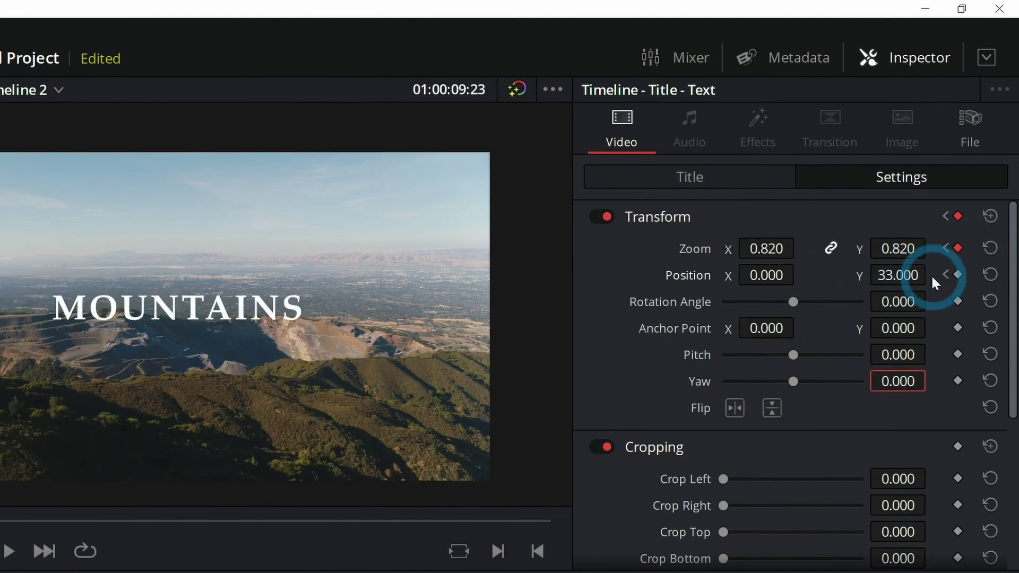
{"action": "left_click", "coordinate": [945, 246]}
{"action": "left_click", "coordinate": [971, 248]}
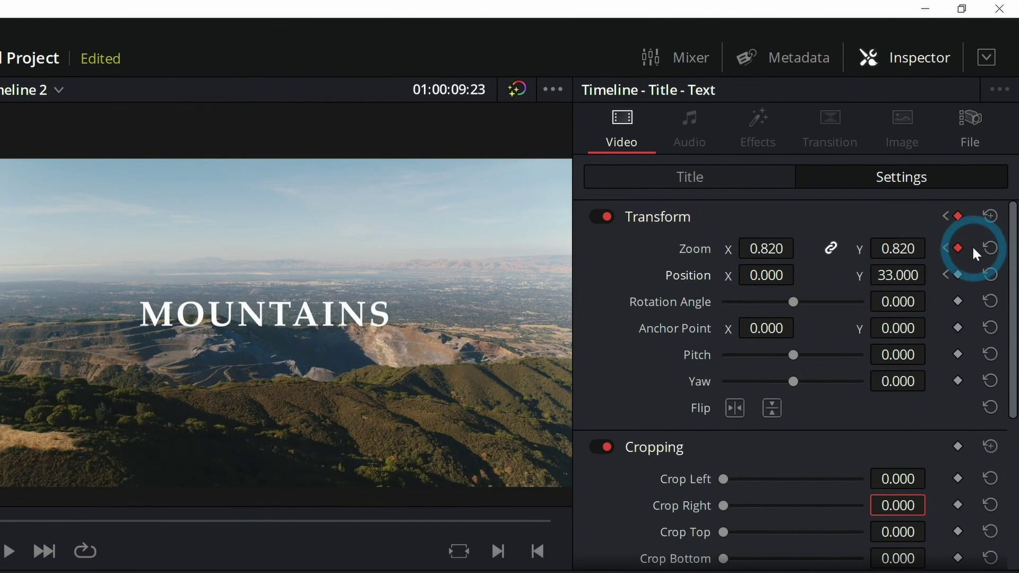
- Lower the title's Position Y at 01:00:09:23 and play back the animation from the start
{"action": "left_click_drag", "start_coordinate": [925, 275], "coordinate": [879, 275]}
{"action": "left_click_drag", "start_coordinate": [106, 572], "coordinate": [0, 572]}
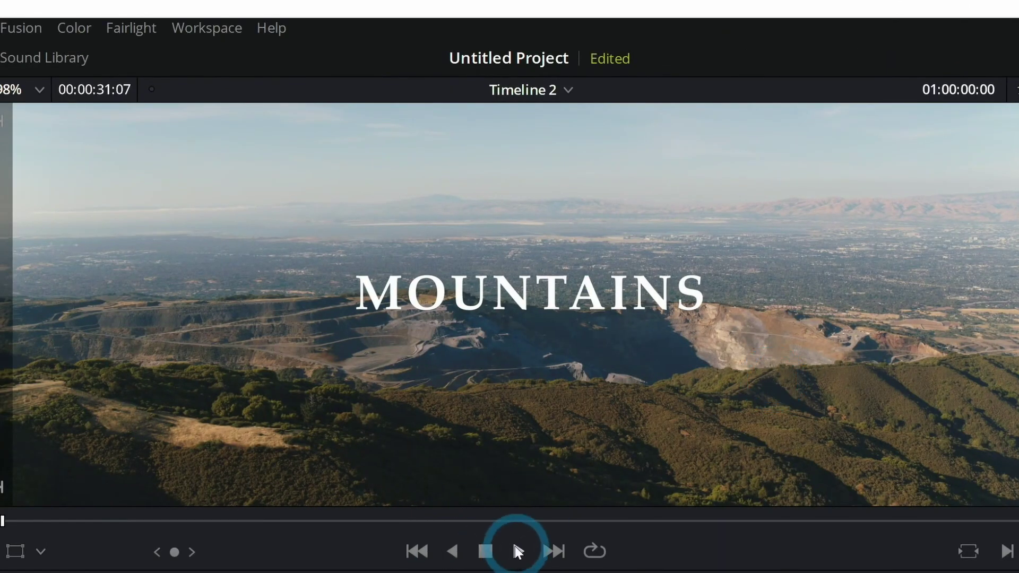
{"action": "left_click", "coordinate": [518, 553]}
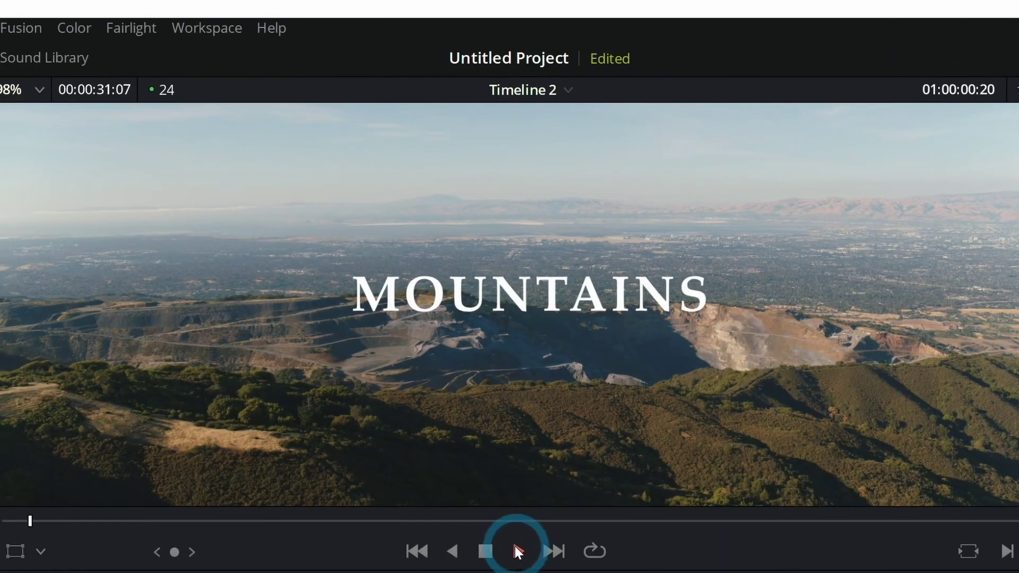
{"action": "left_click", "coordinate": [487, 553]}
- Return to 01:00:00:00 and reset all of the title's Transform settings and keyframes
{"action": "left_click_drag", "start_coordinate": [225, 531], "coordinate": [3, 529]}
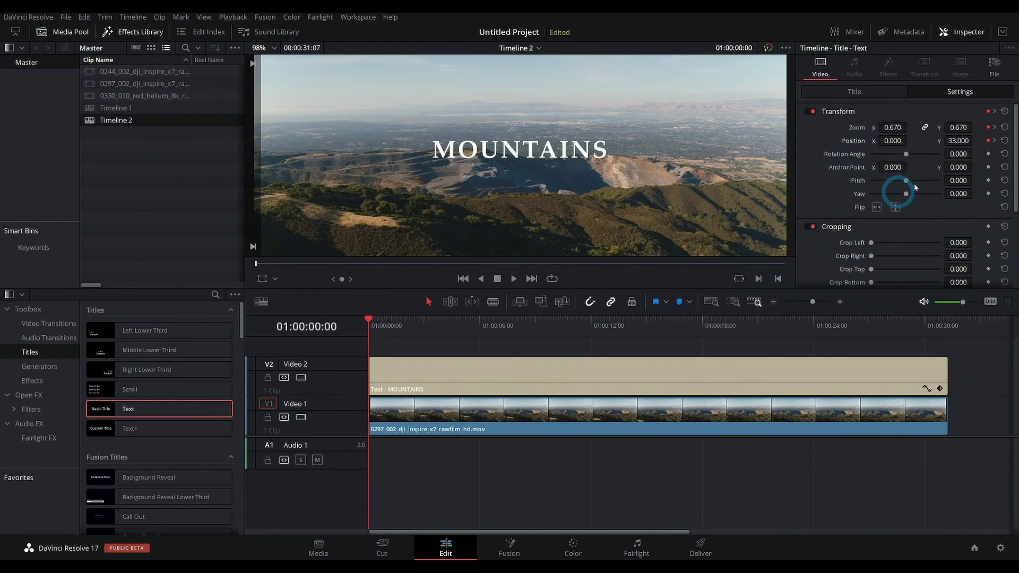
{"action": "scroll", "coordinate": [585, 208], "scroll_direction": "down", "scroll_amount": 2}
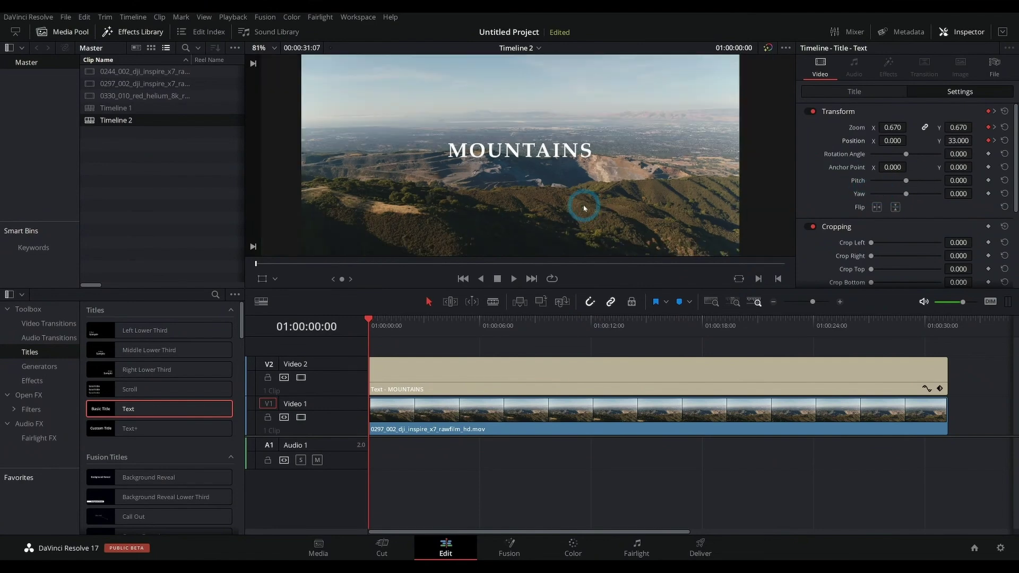
{"action": "left_click", "coordinate": [1005, 112]}
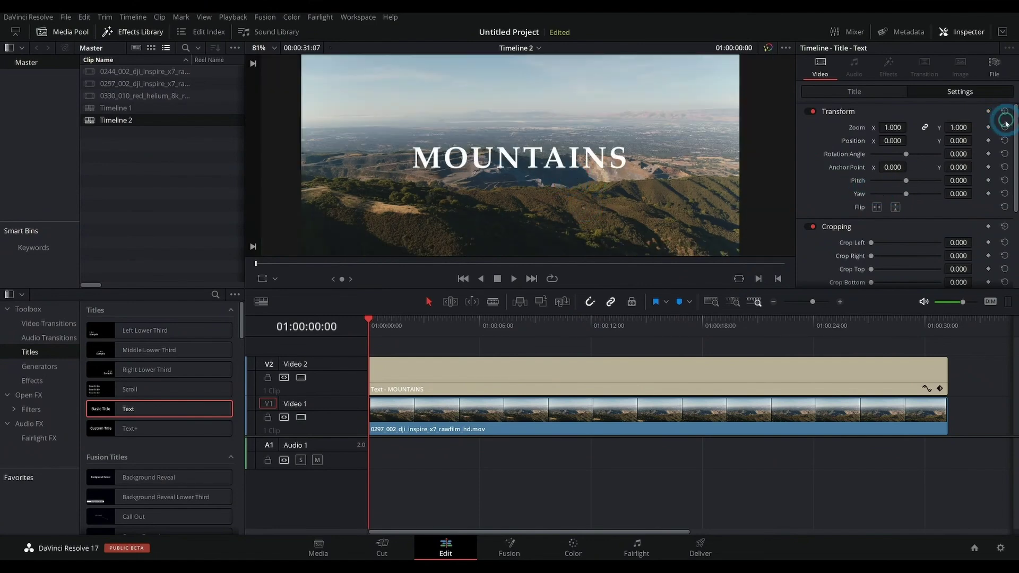